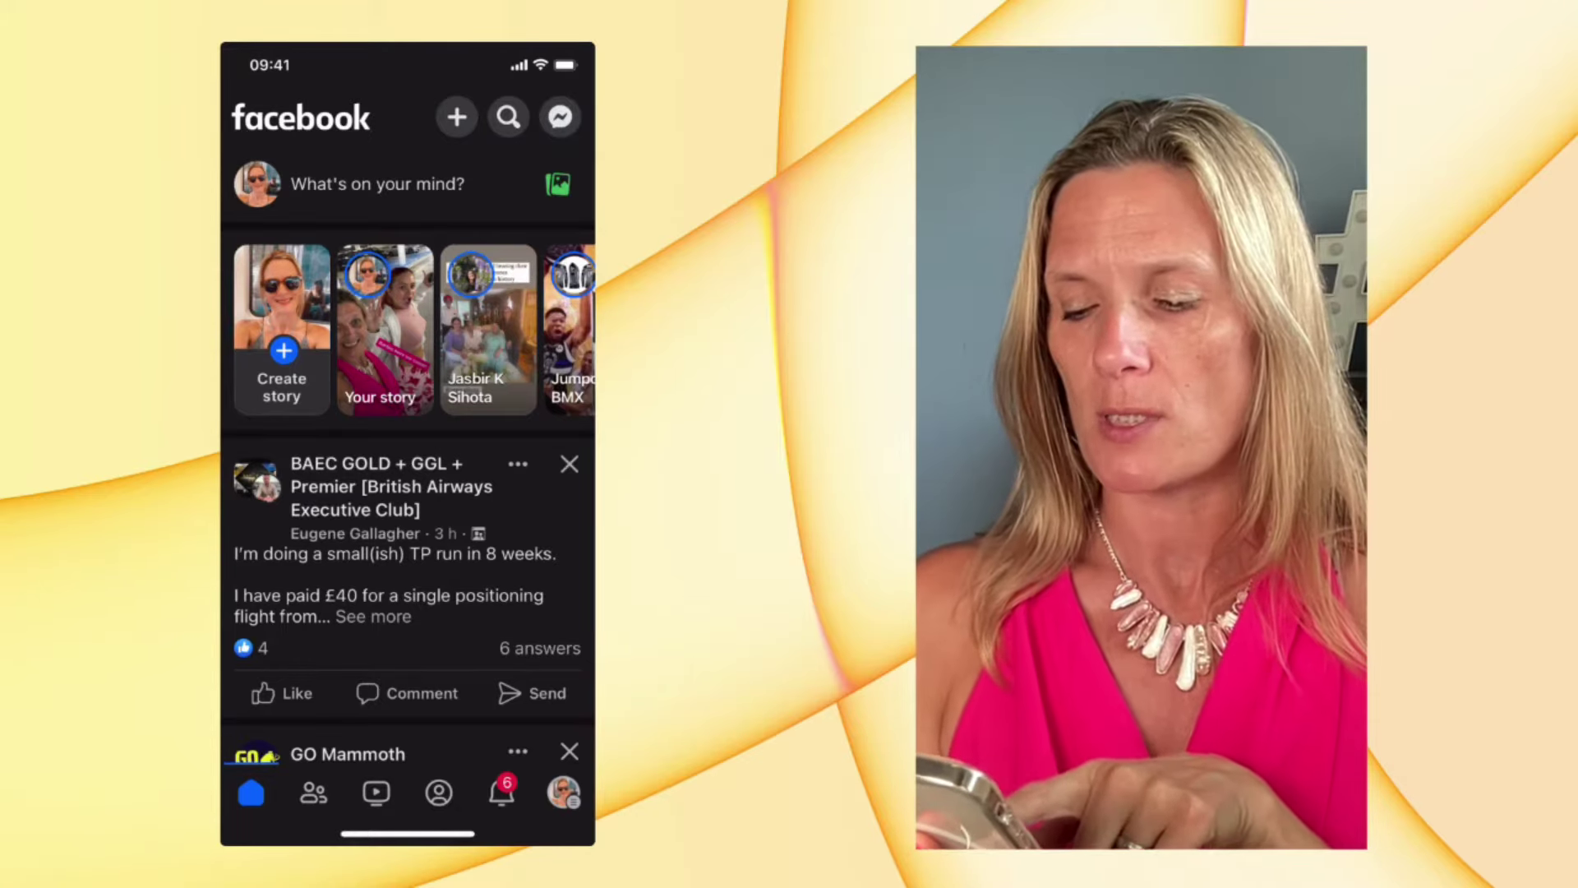
Step: View the personal profile, switch Facebook to the Nutrition Uncovered Page, and bring up the app switcher
click(563, 792)
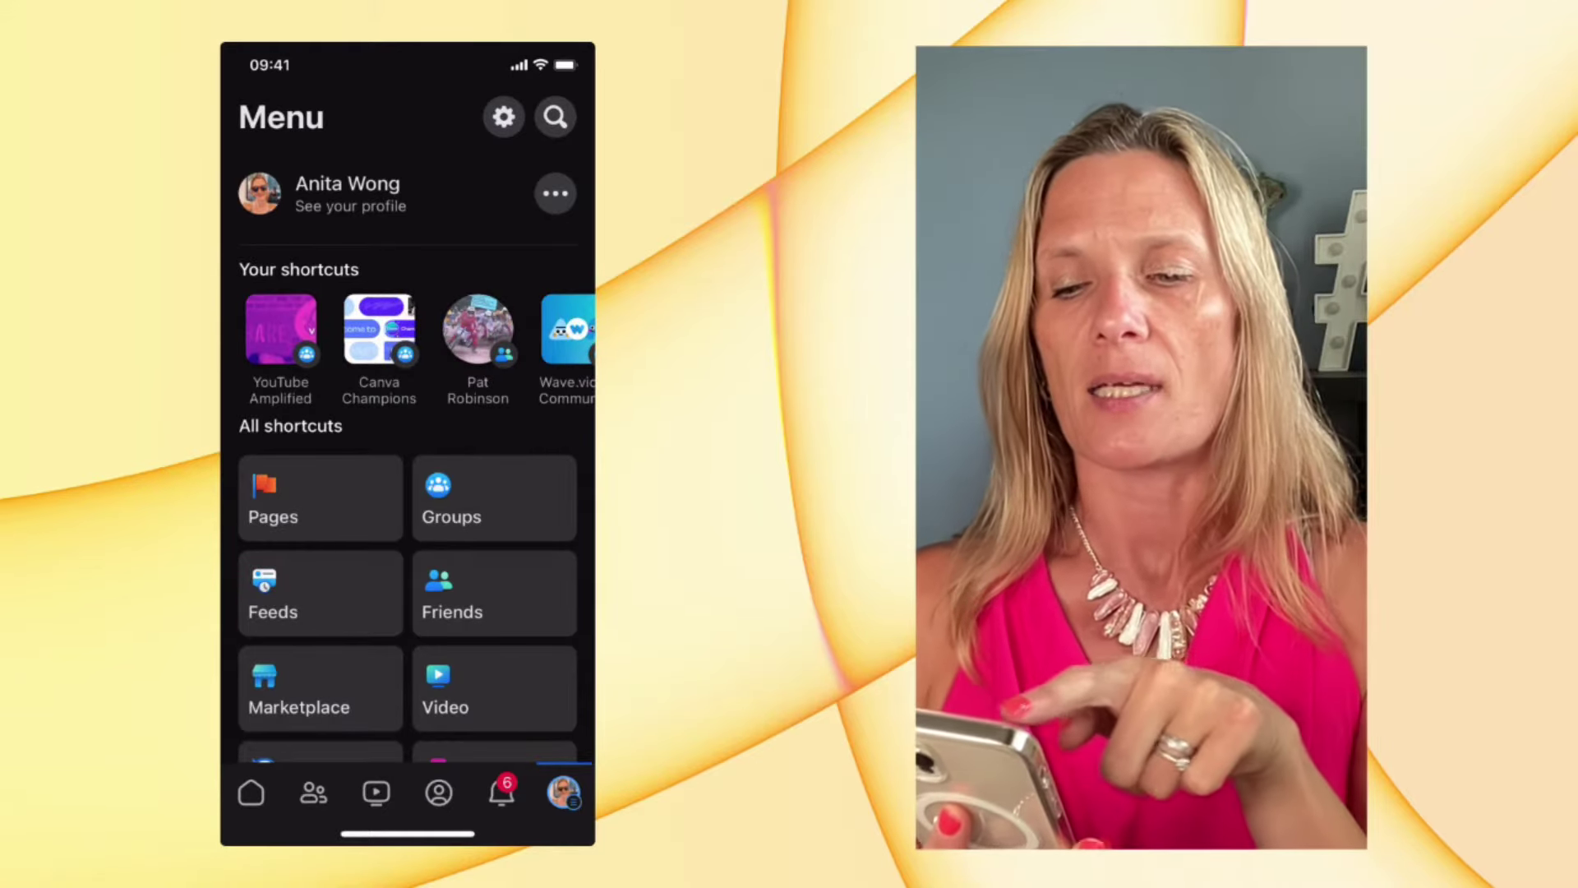
click(347, 194)
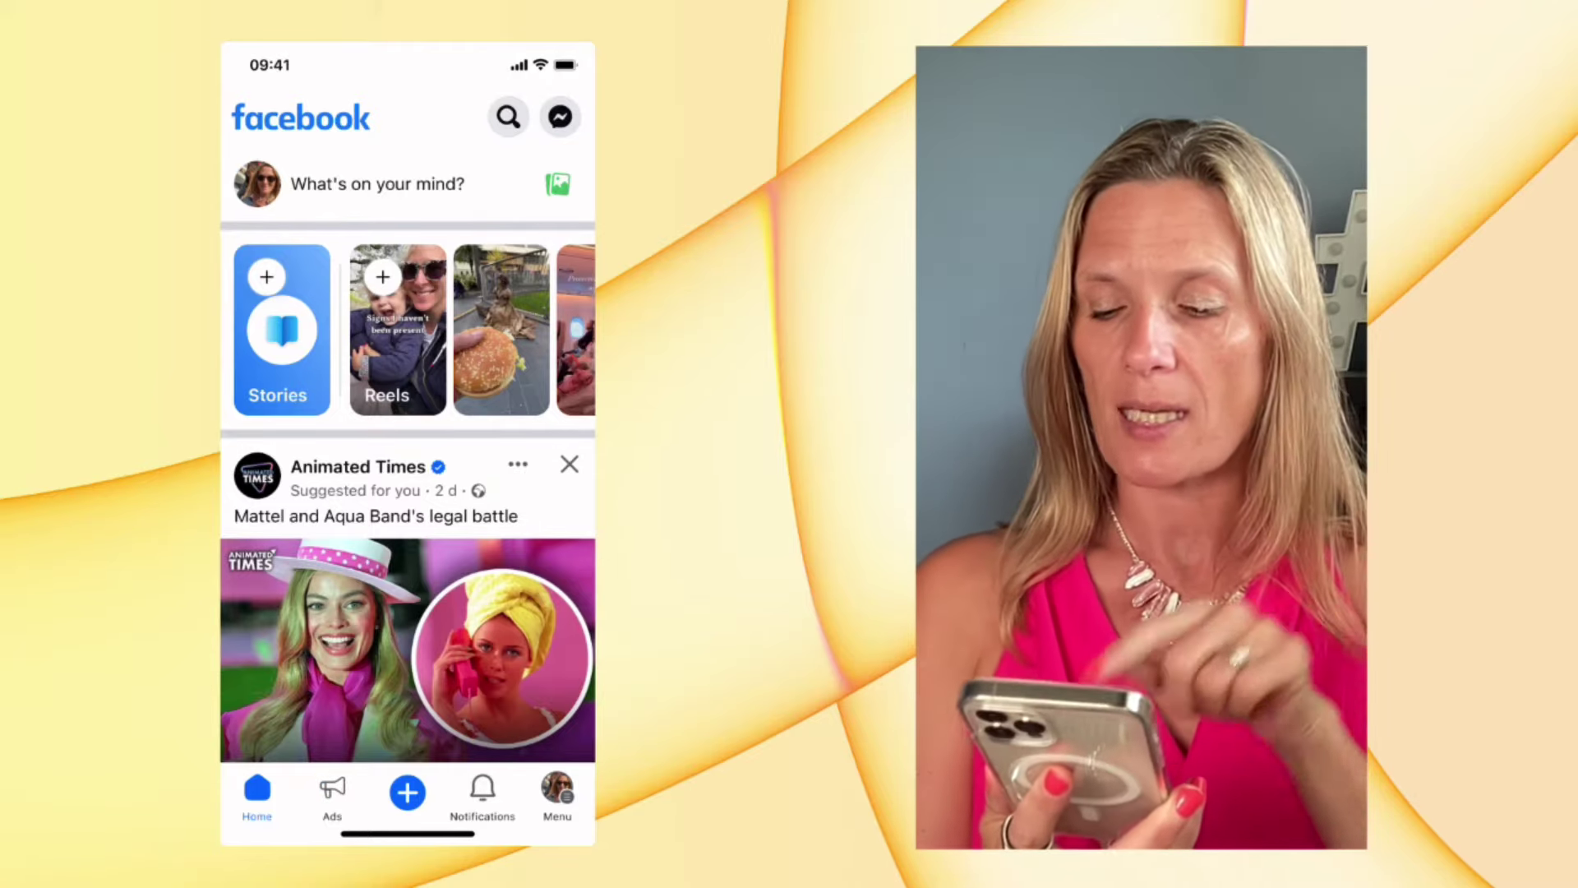
click(557, 790)
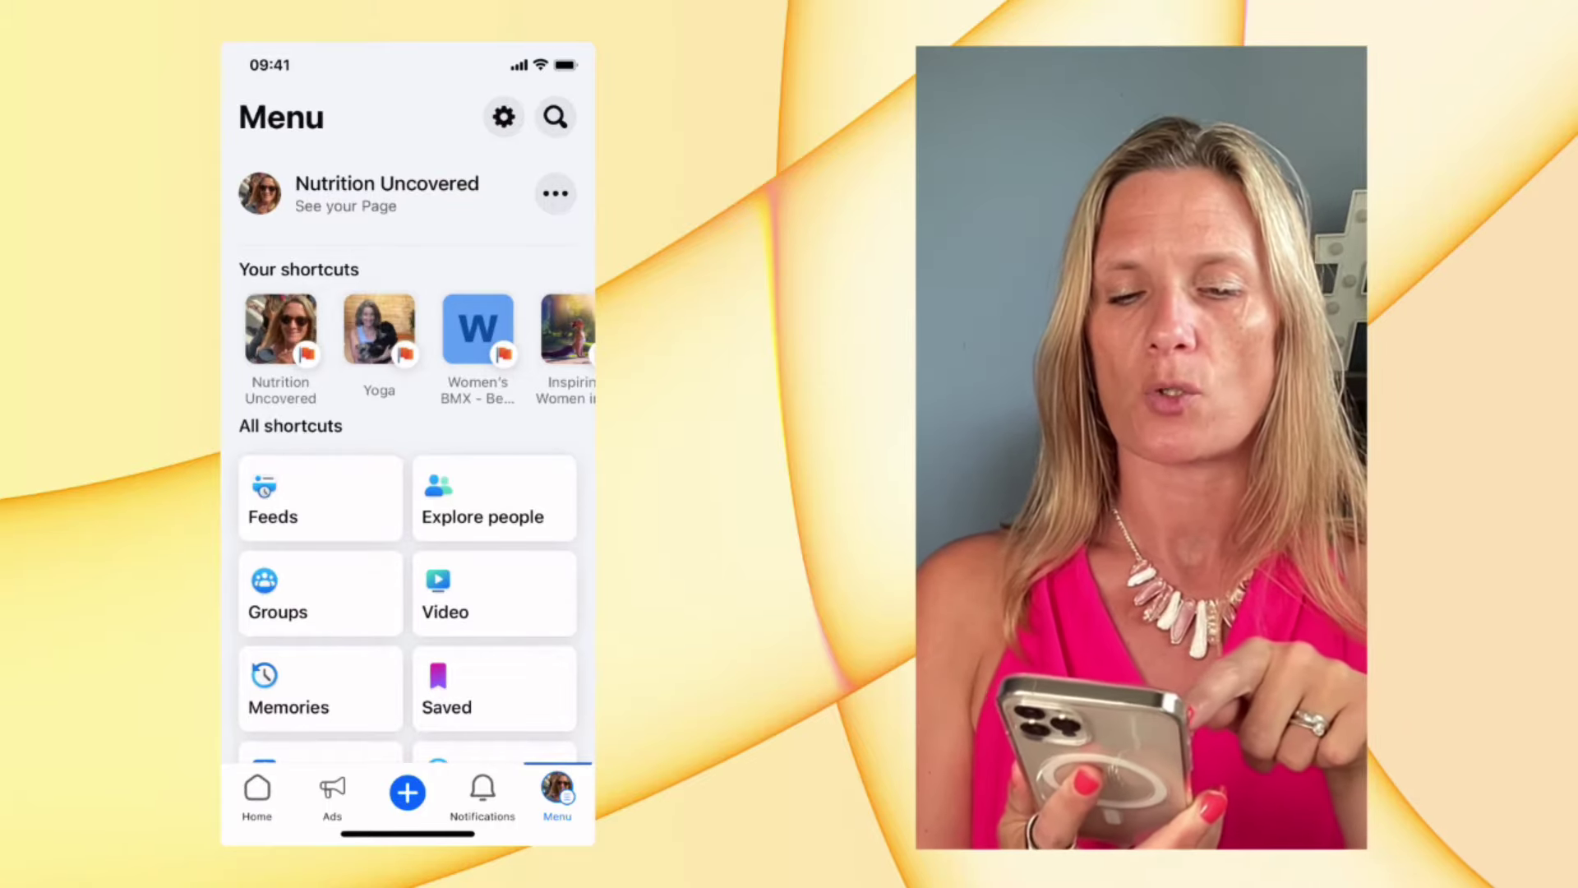
click(386, 193)
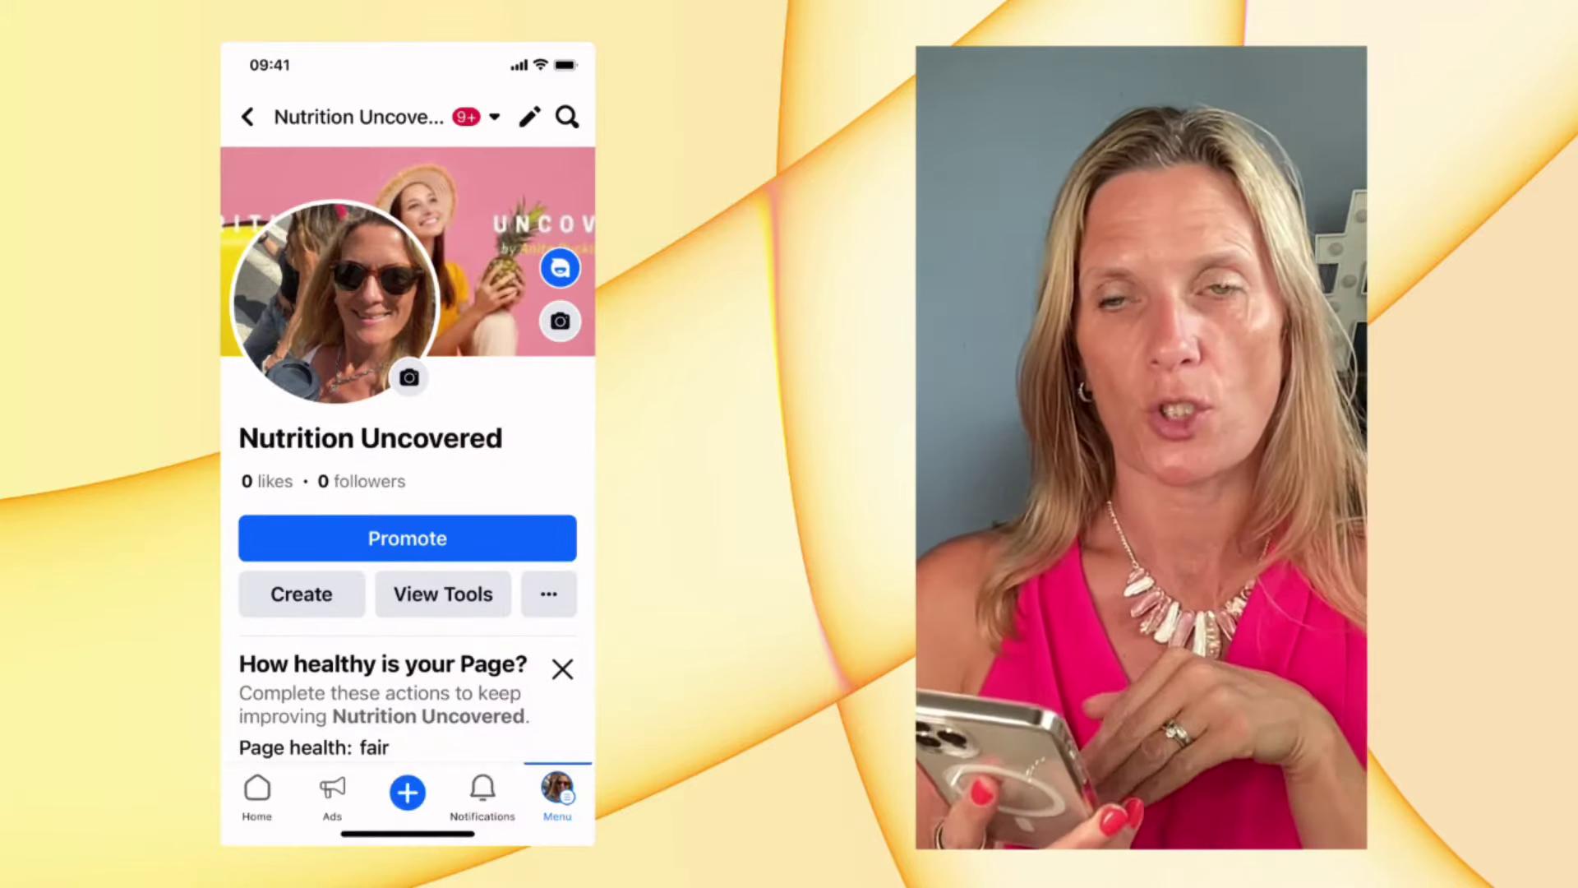
drag(407, 832, 408, 575)
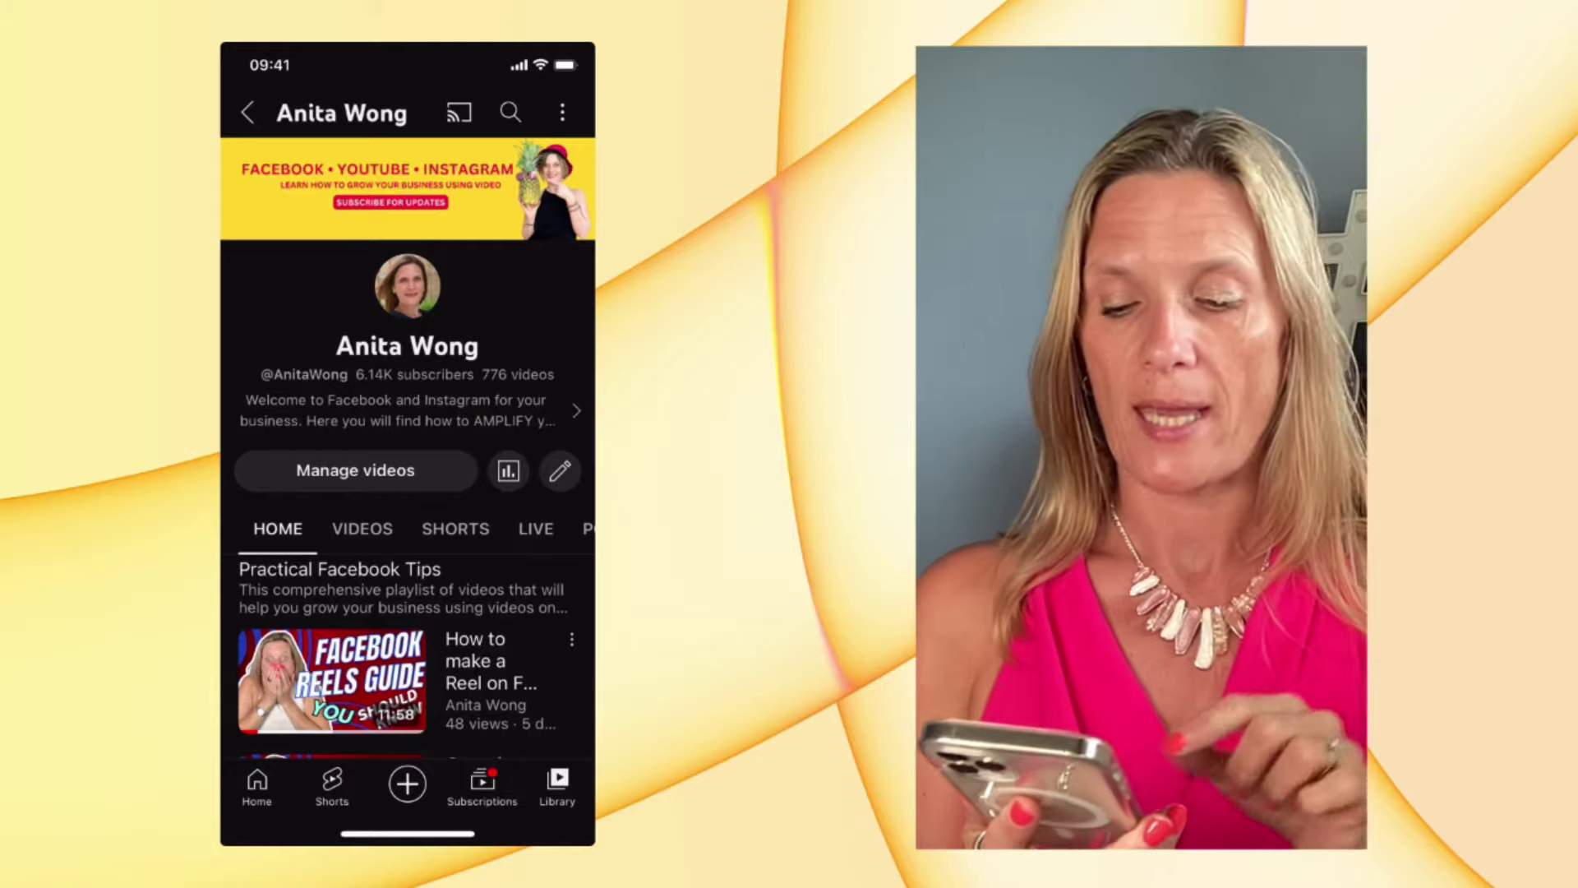
Step: Share the Facebook Business Page video from the channel's Videos list to Facebook
click(362, 529)
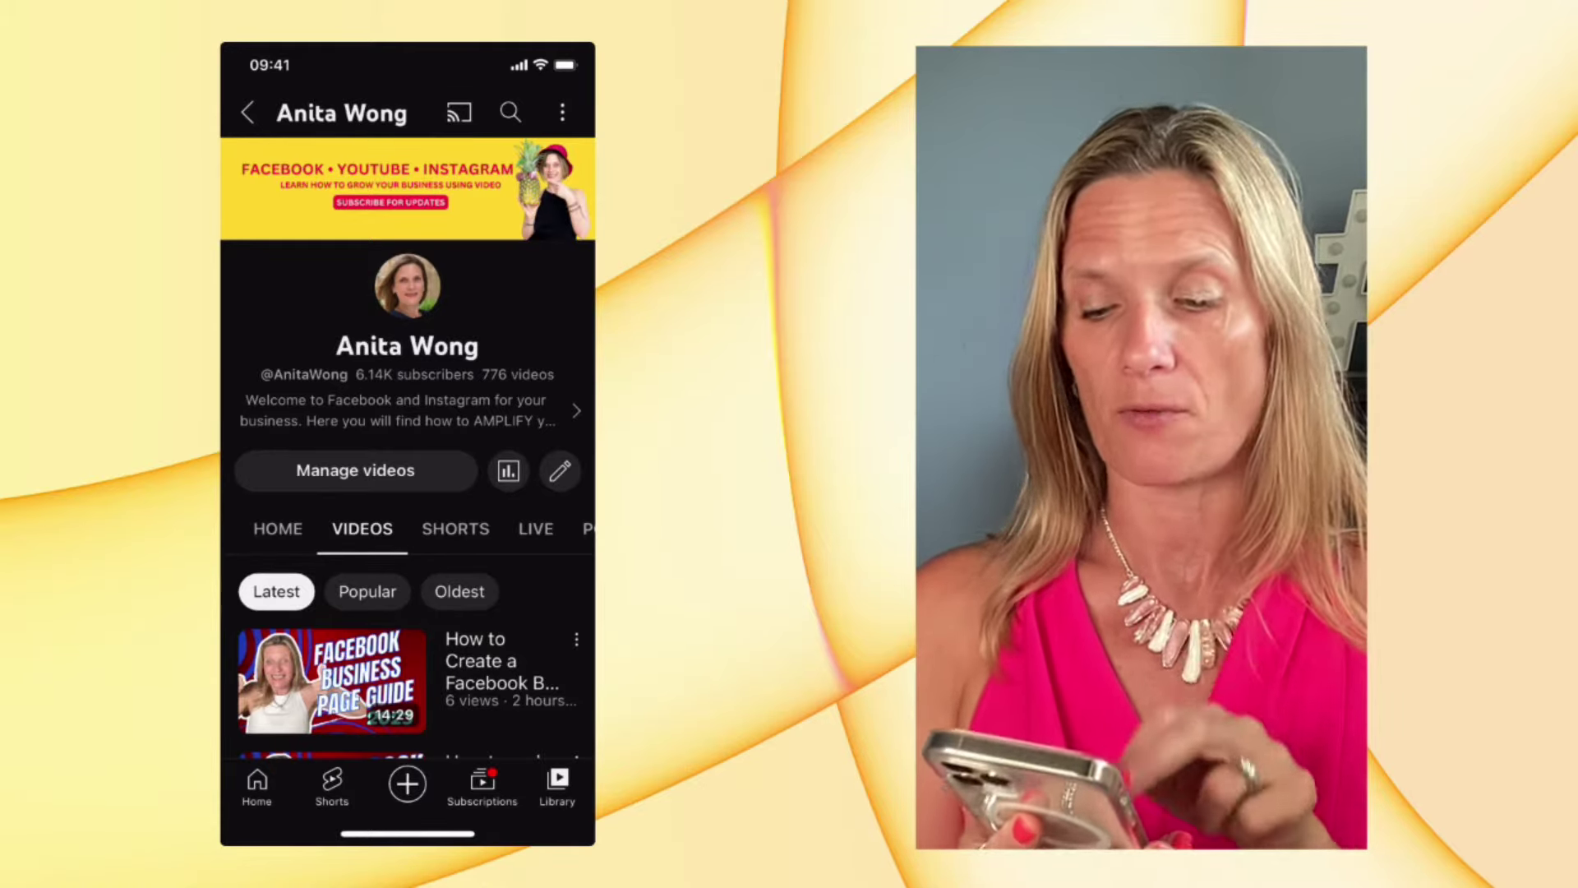
click(332, 681)
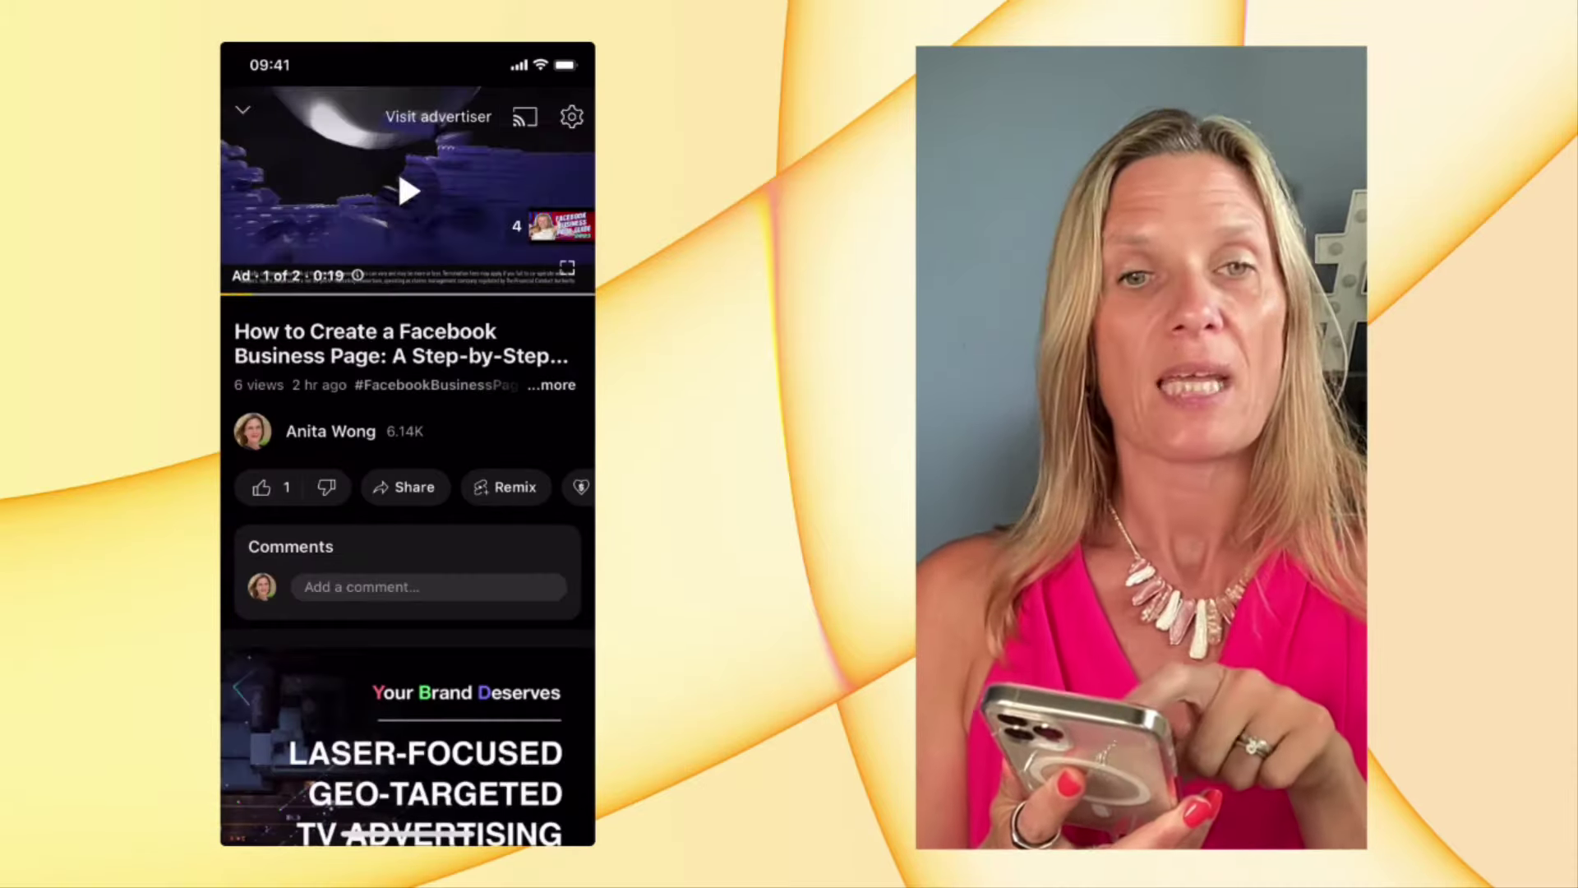
click(404, 486)
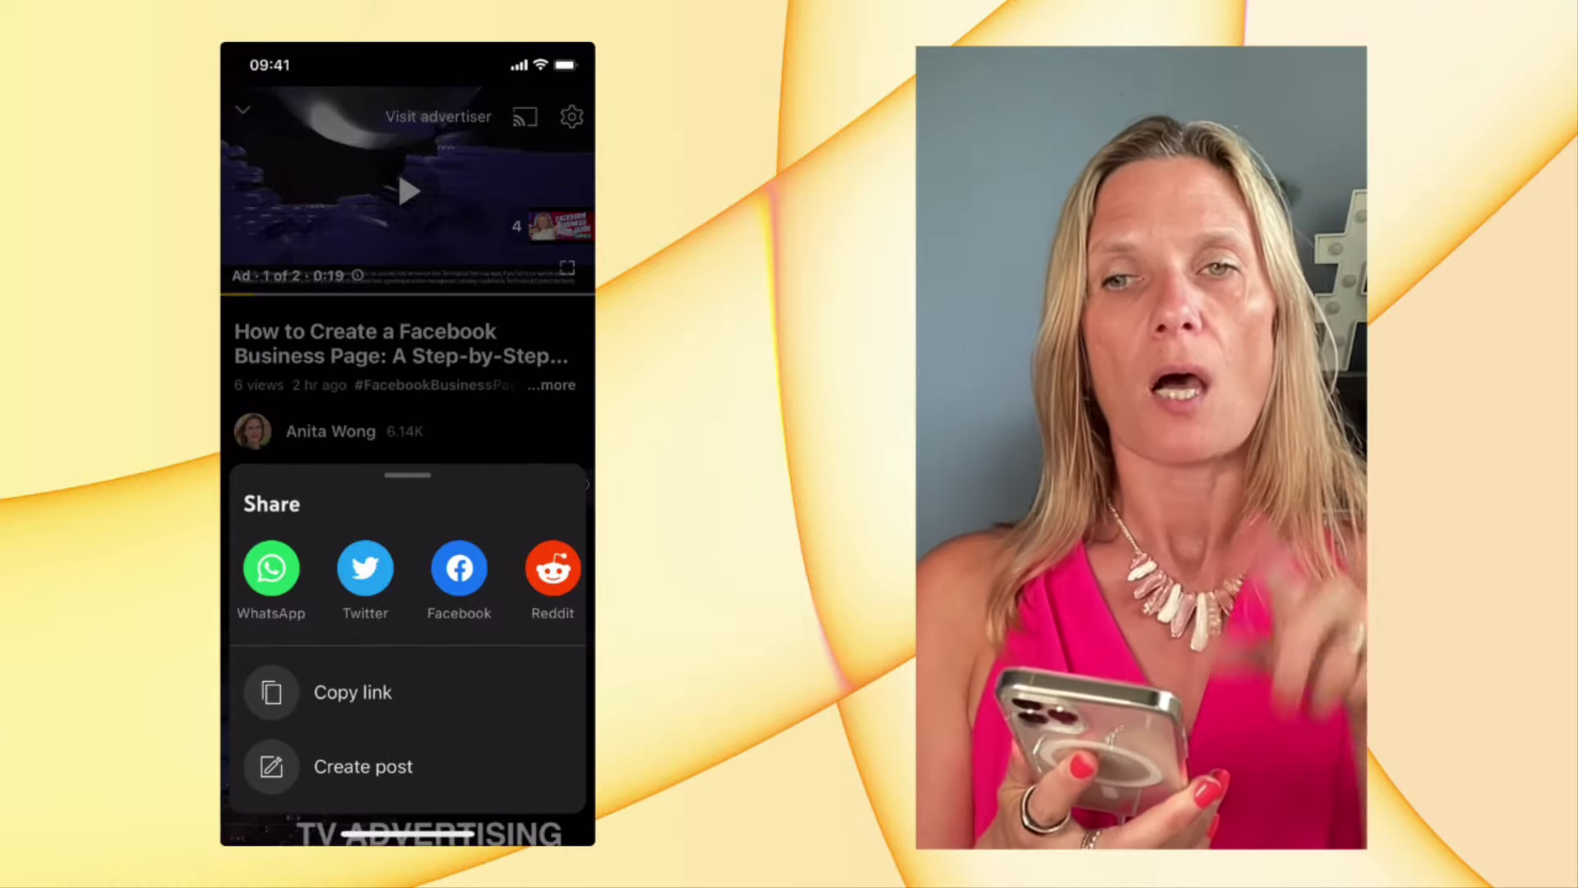
click(459, 651)
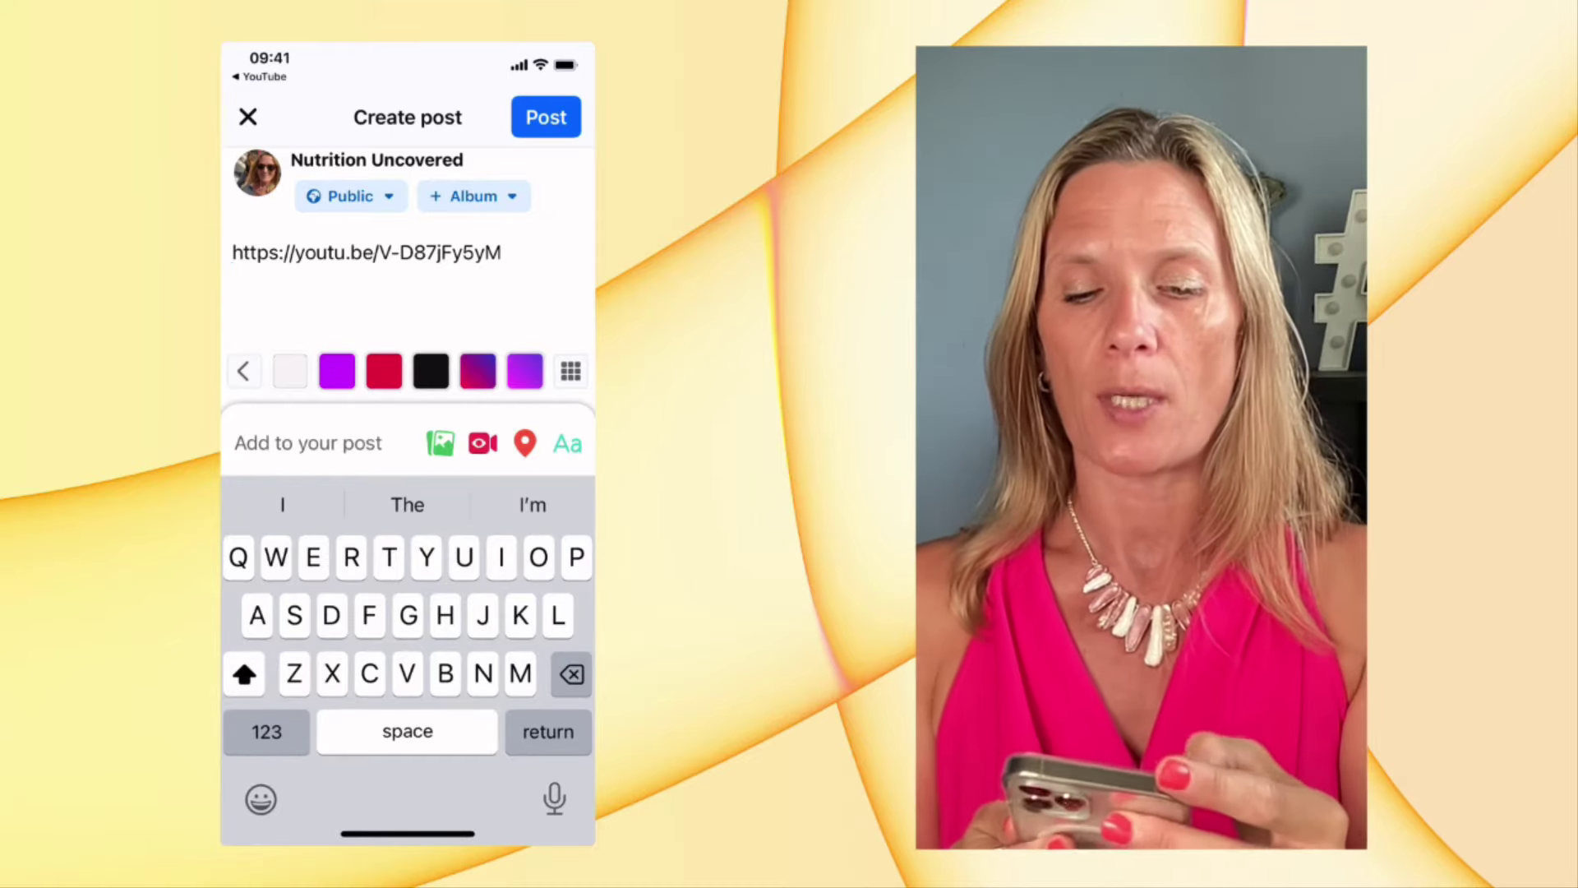
Step: Post the video link with a caption about mastering your Facebook business page
click(233, 276)
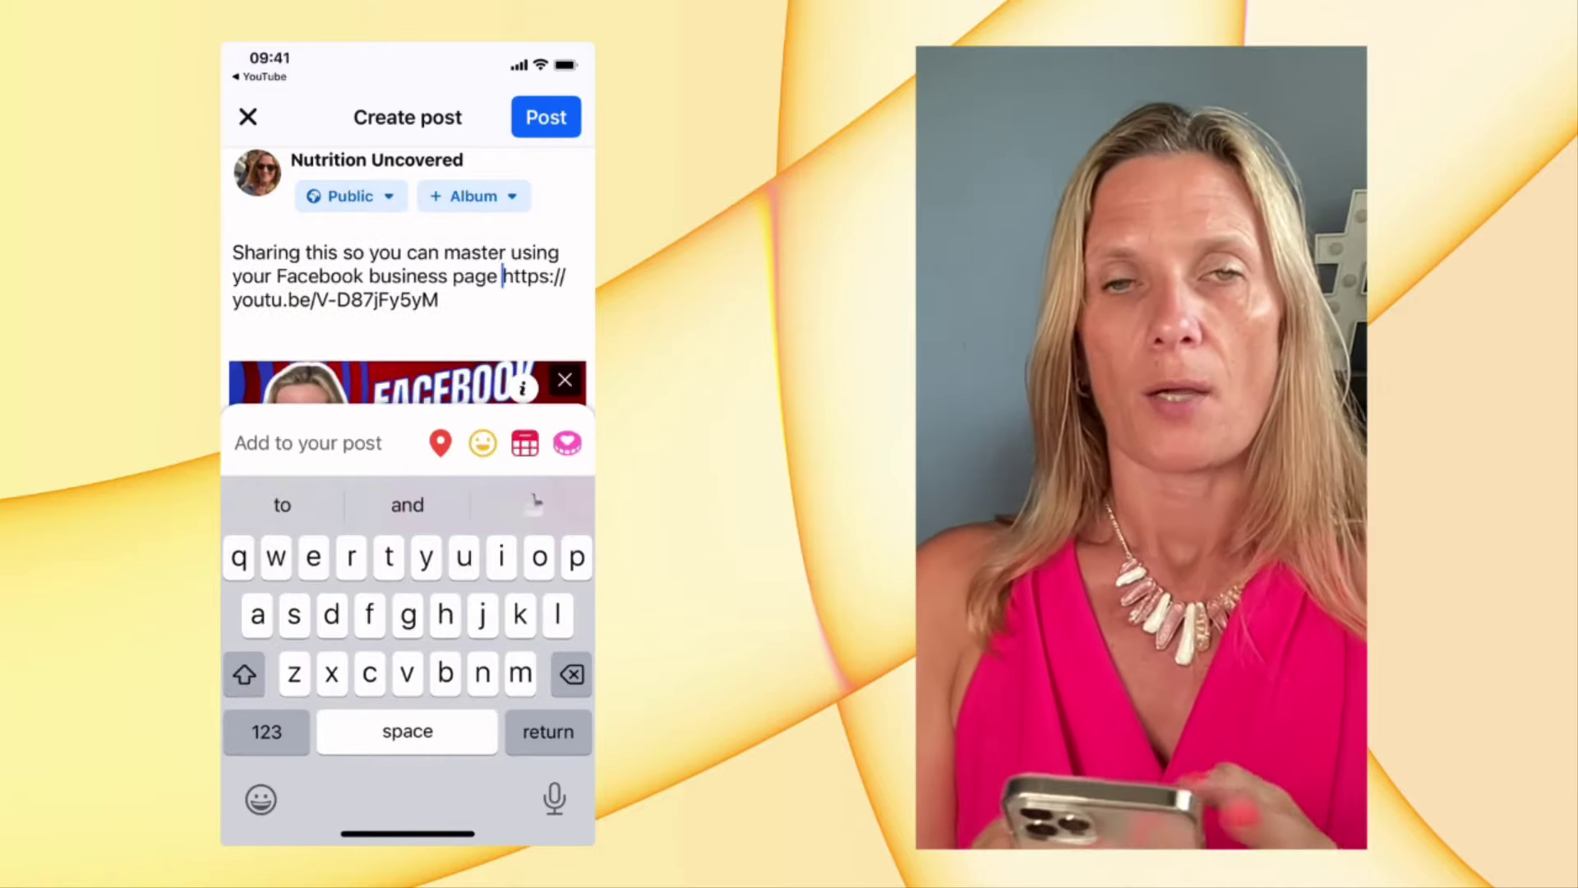
scroll(407, 287, down, 3)
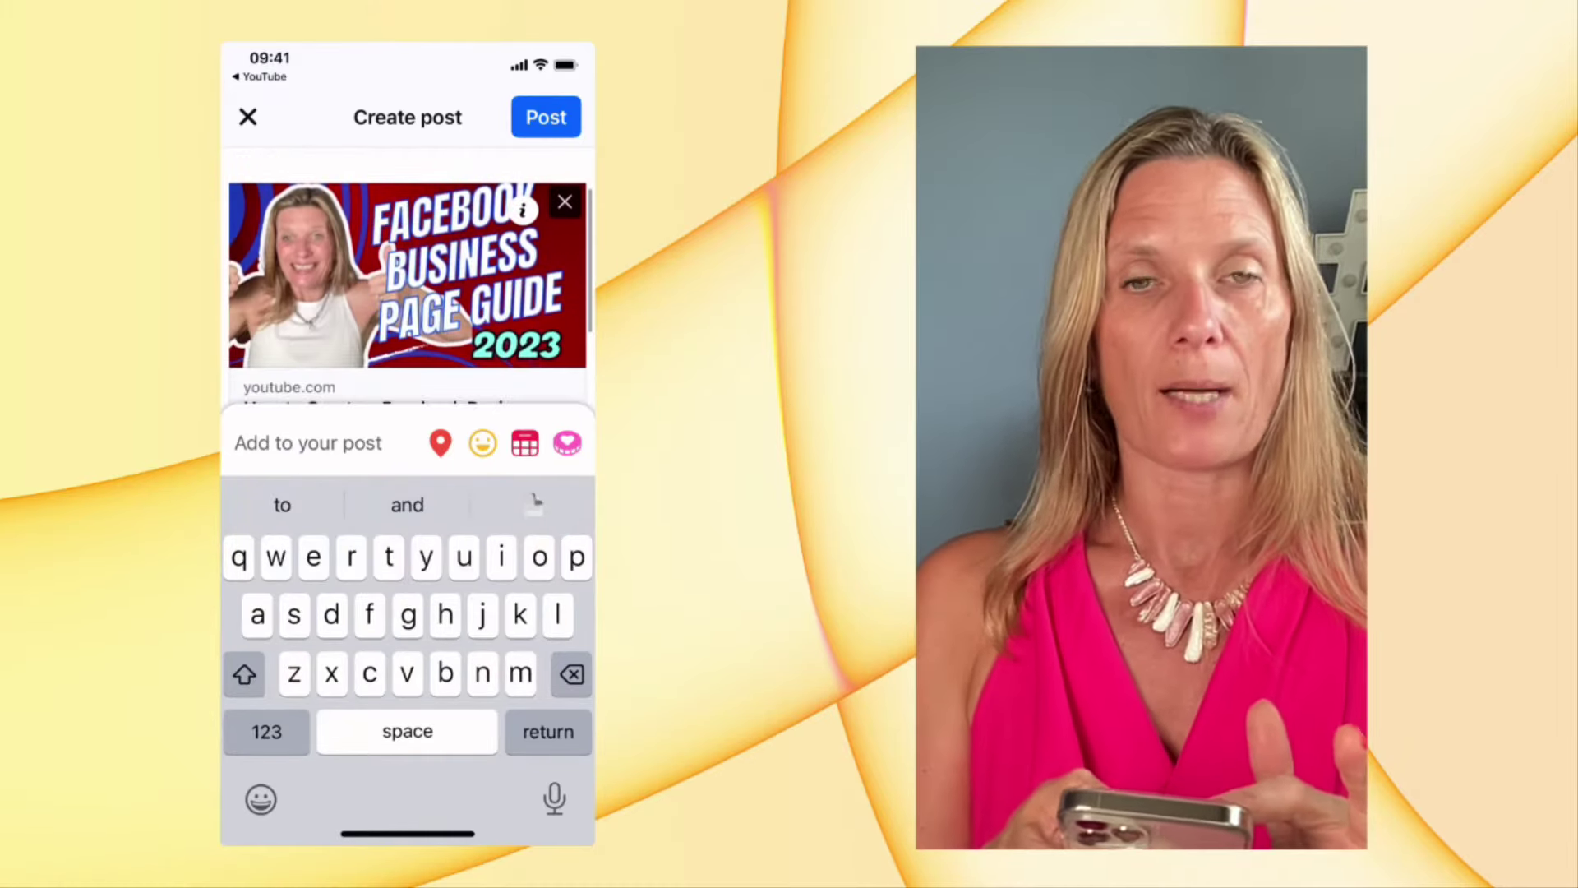
scroll(407, 272, down, 2)
scroll(407, 271, up, 3)
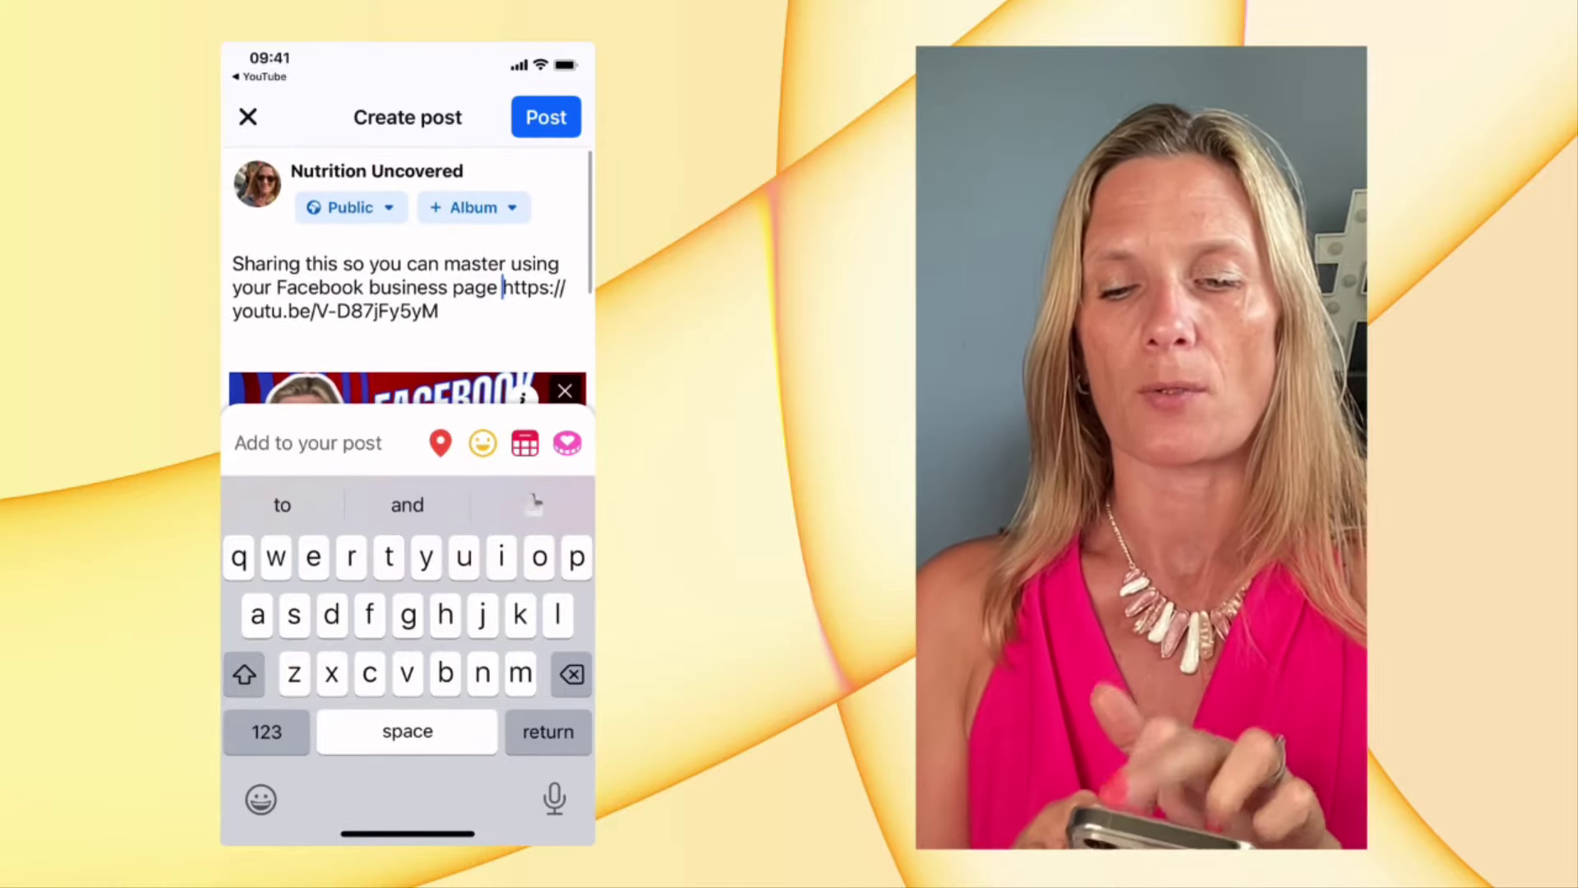
click(545, 117)
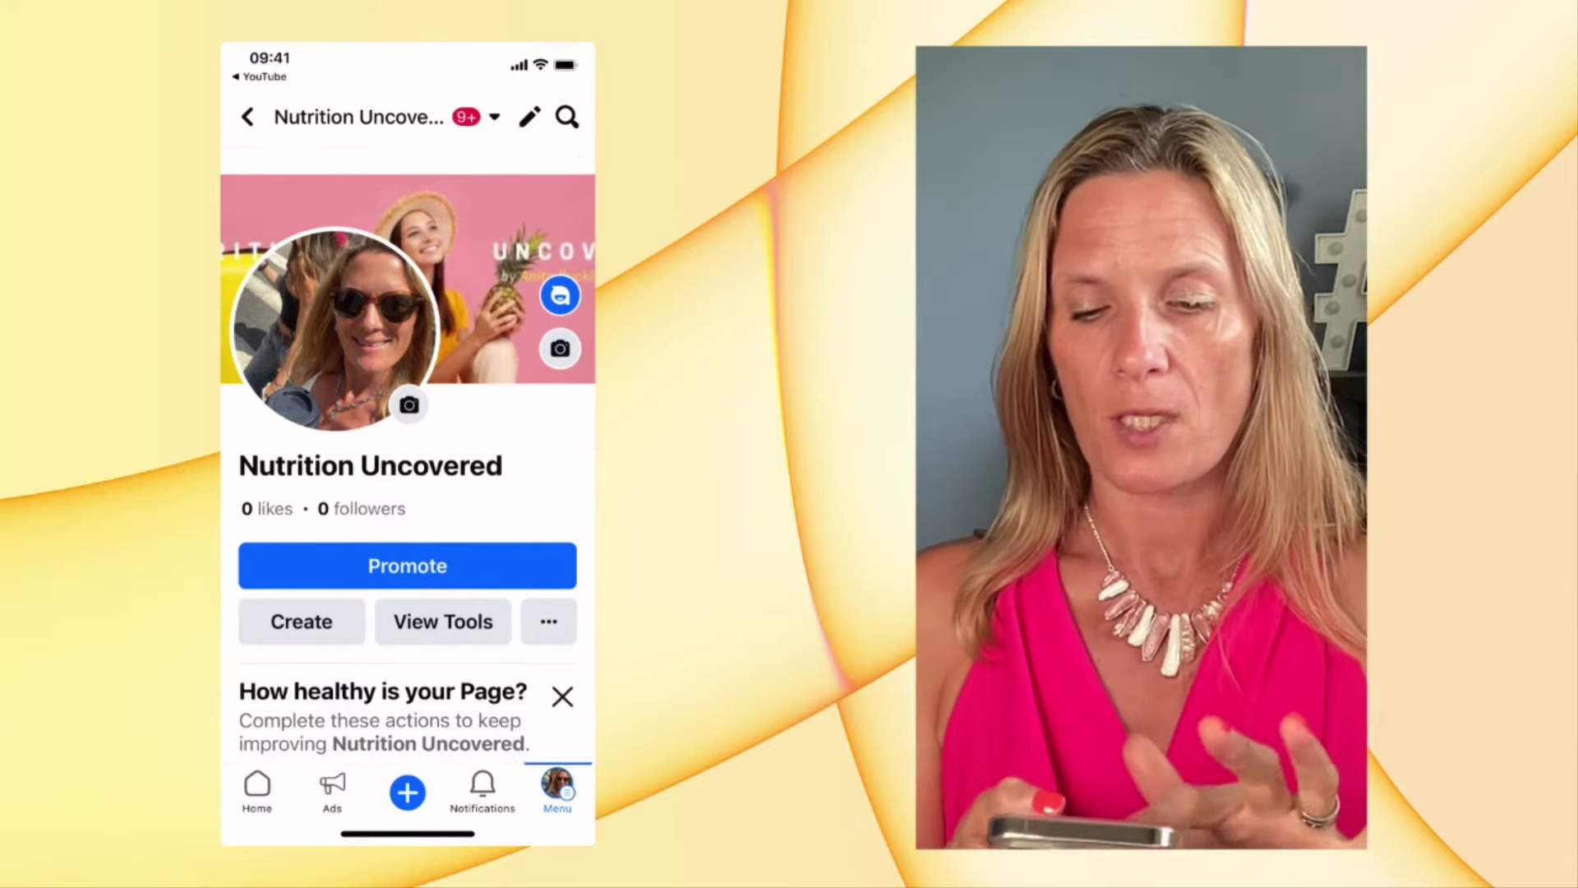
Step: Find the new post on the Page and open its YouTube link preview
scroll(408, 448, down, 10)
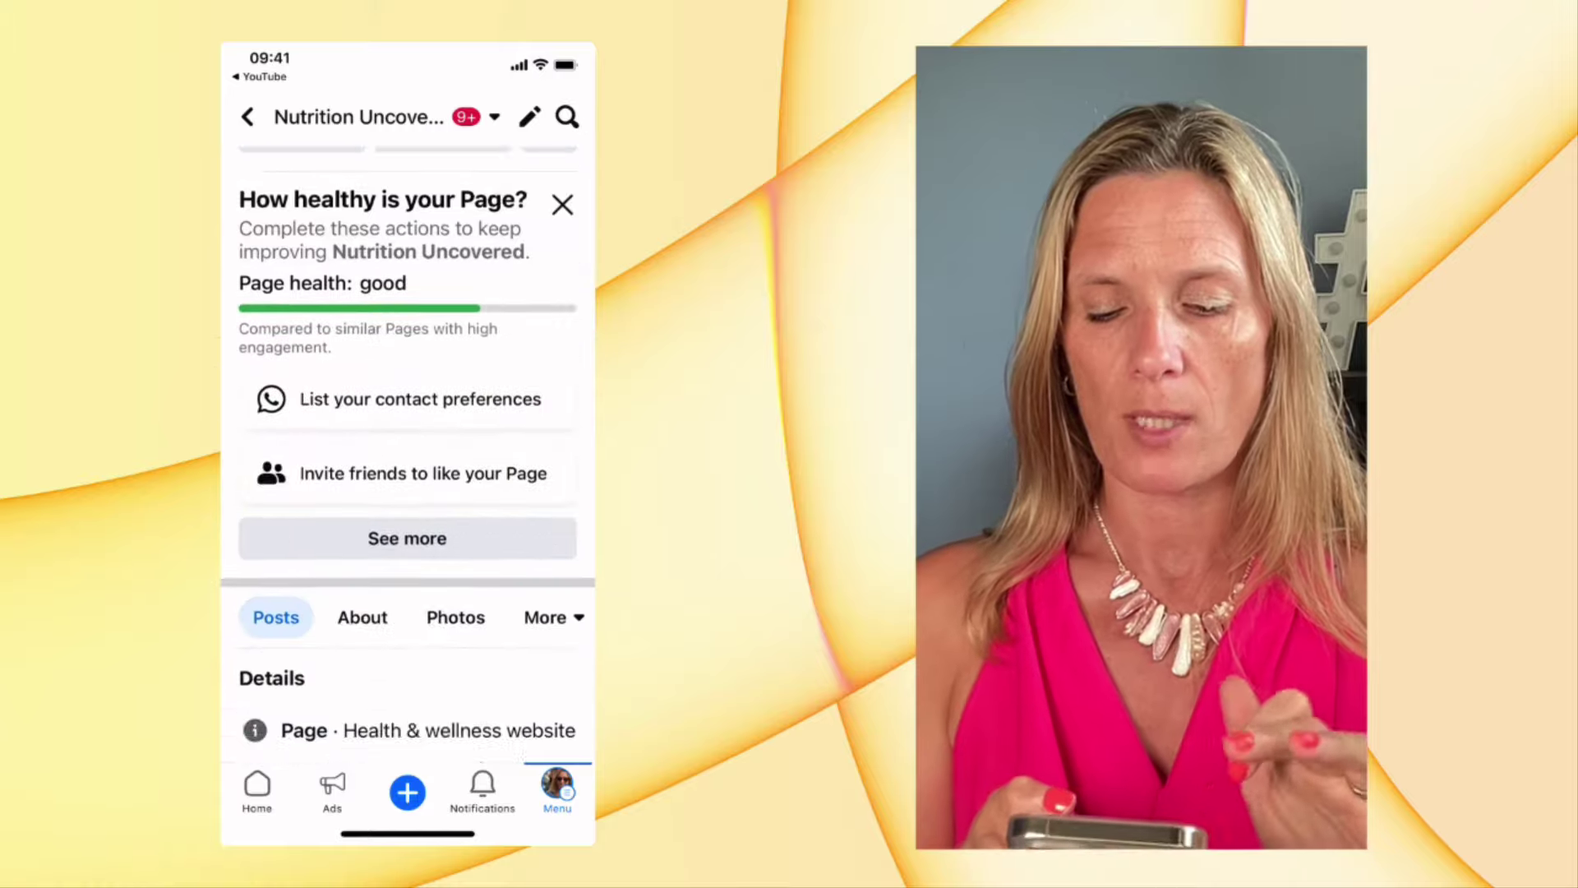
scroll(407, 484, down, 5)
scroll(408, 485, up, 2)
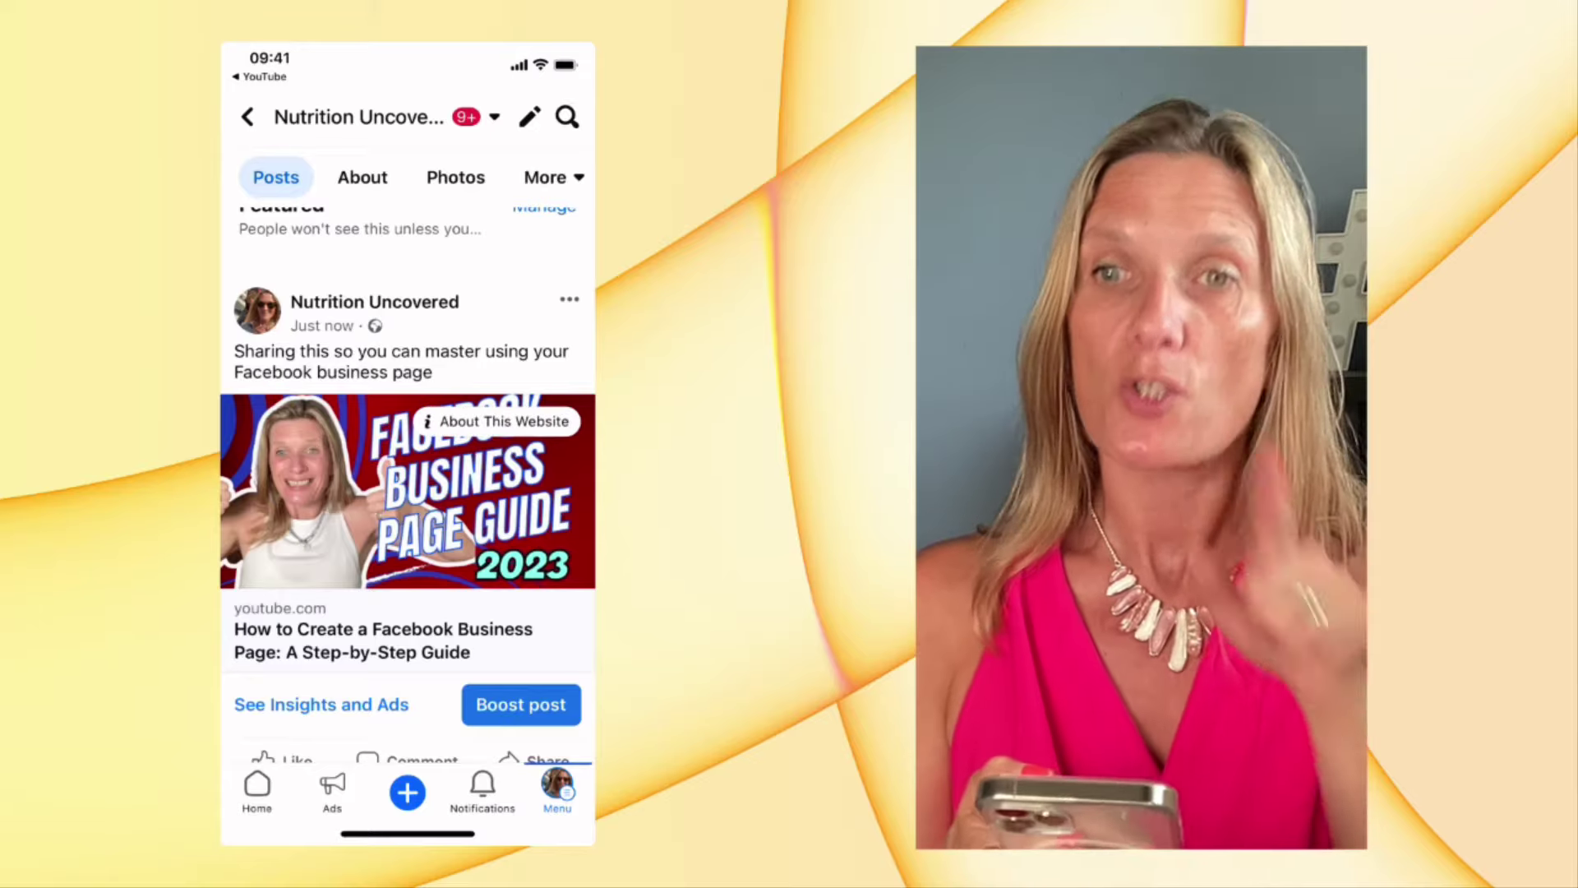
click(383, 633)
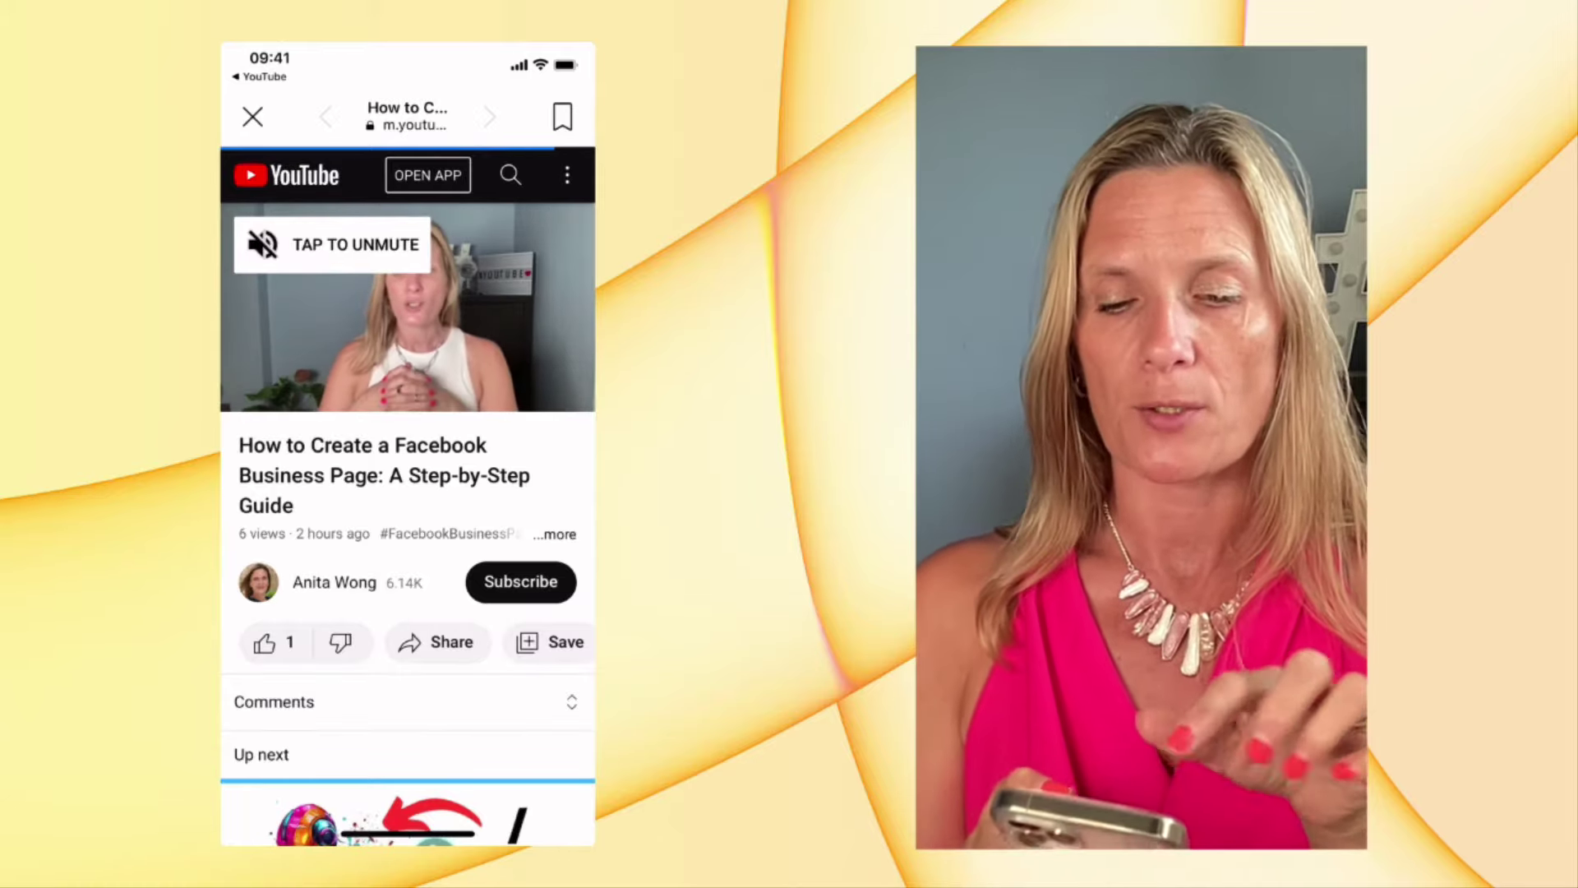
Step: Close the in-app video page to return to the post
click(253, 116)
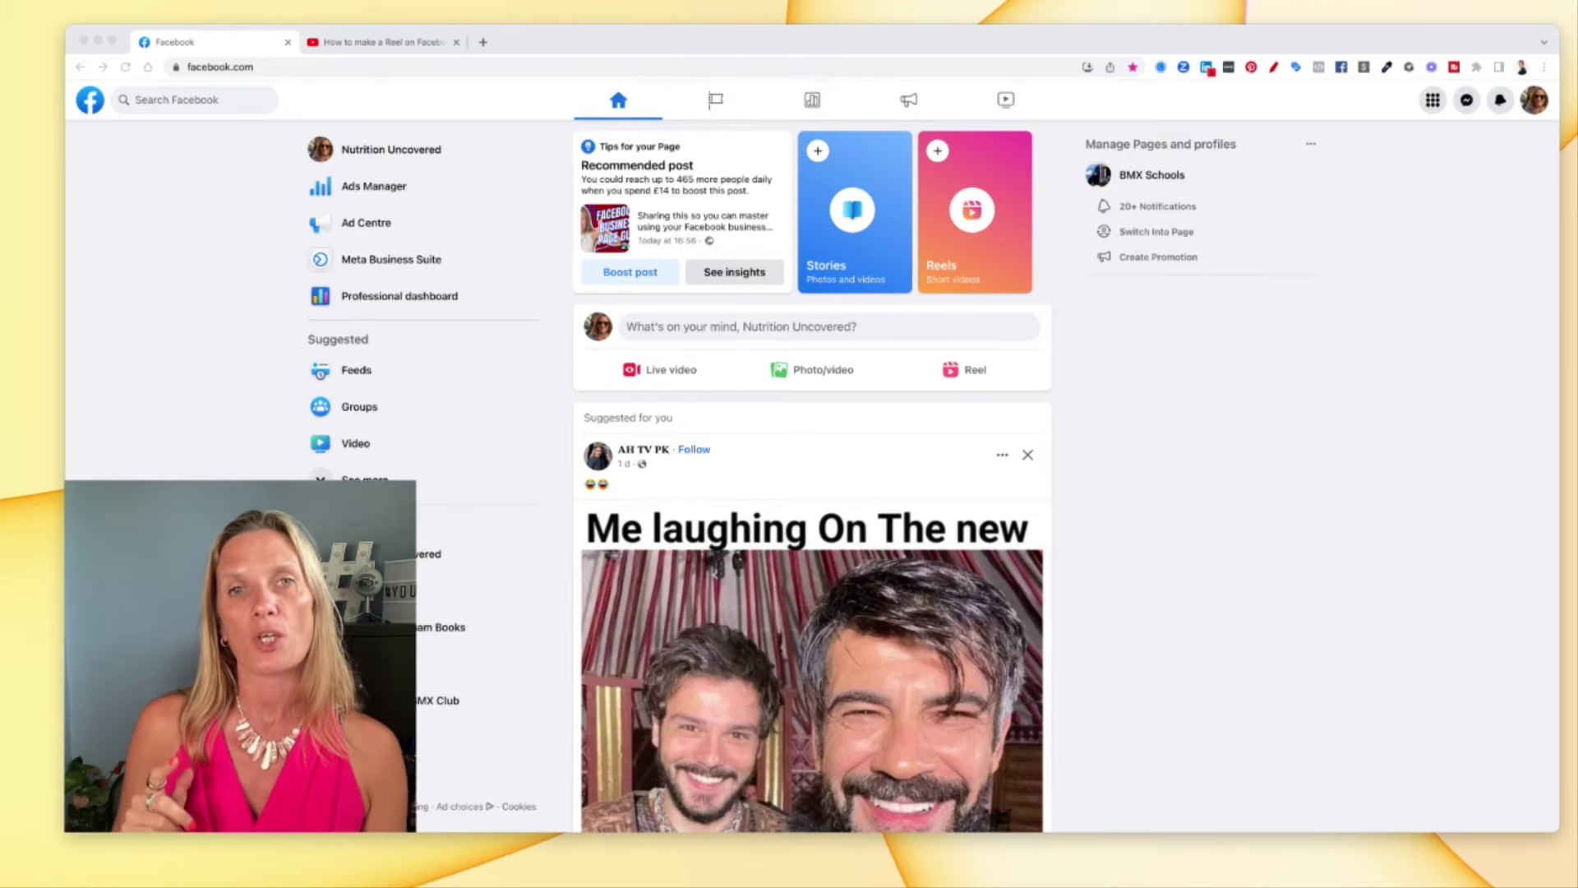
click(312, 45)
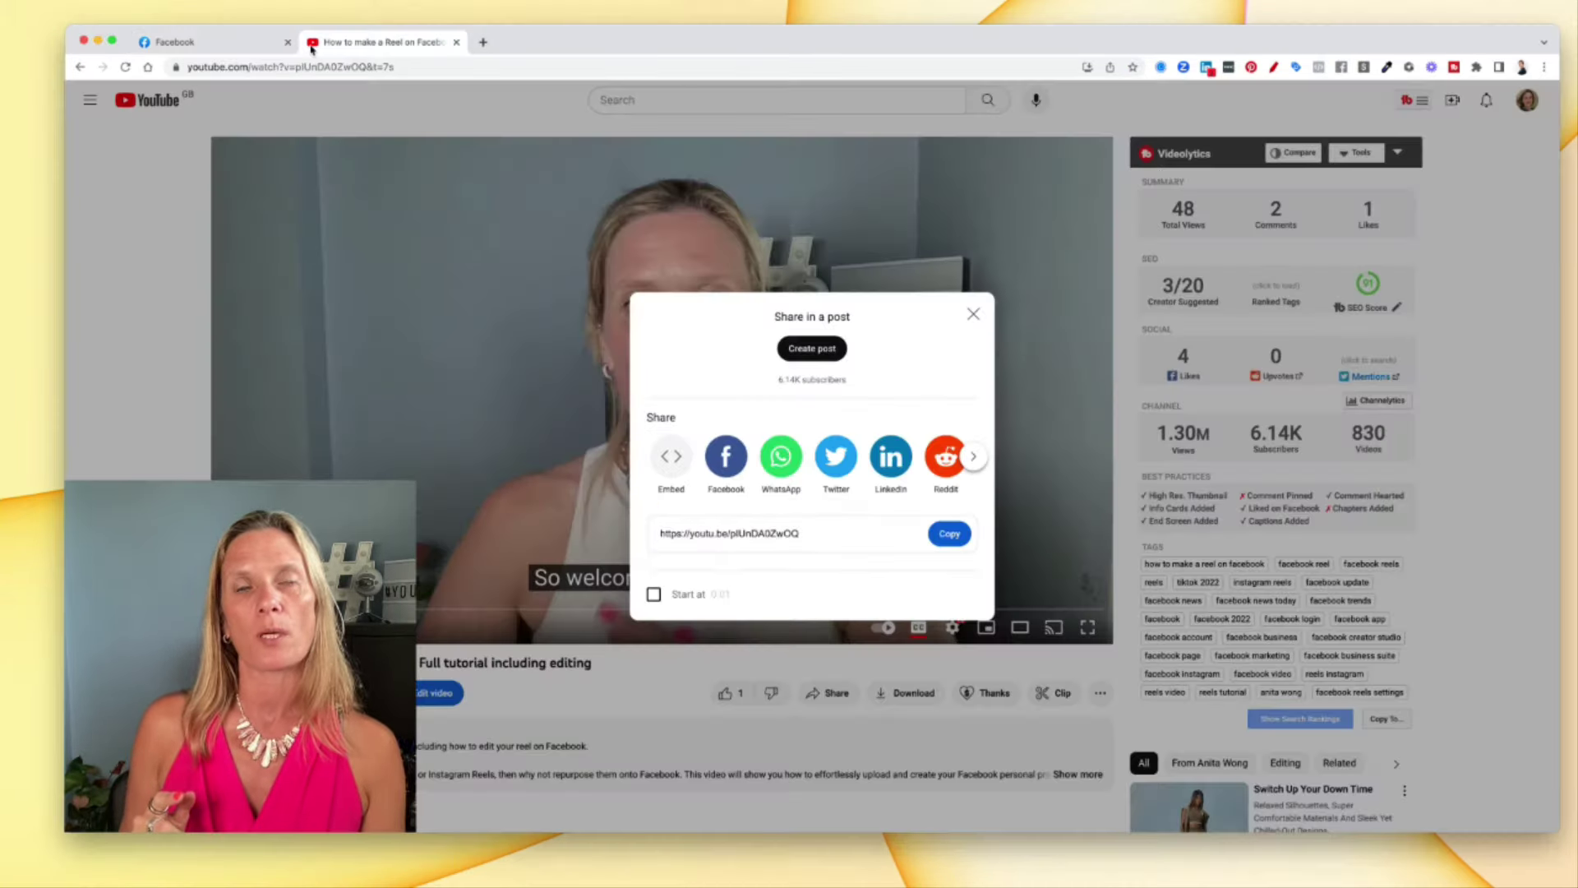
click(725, 456)
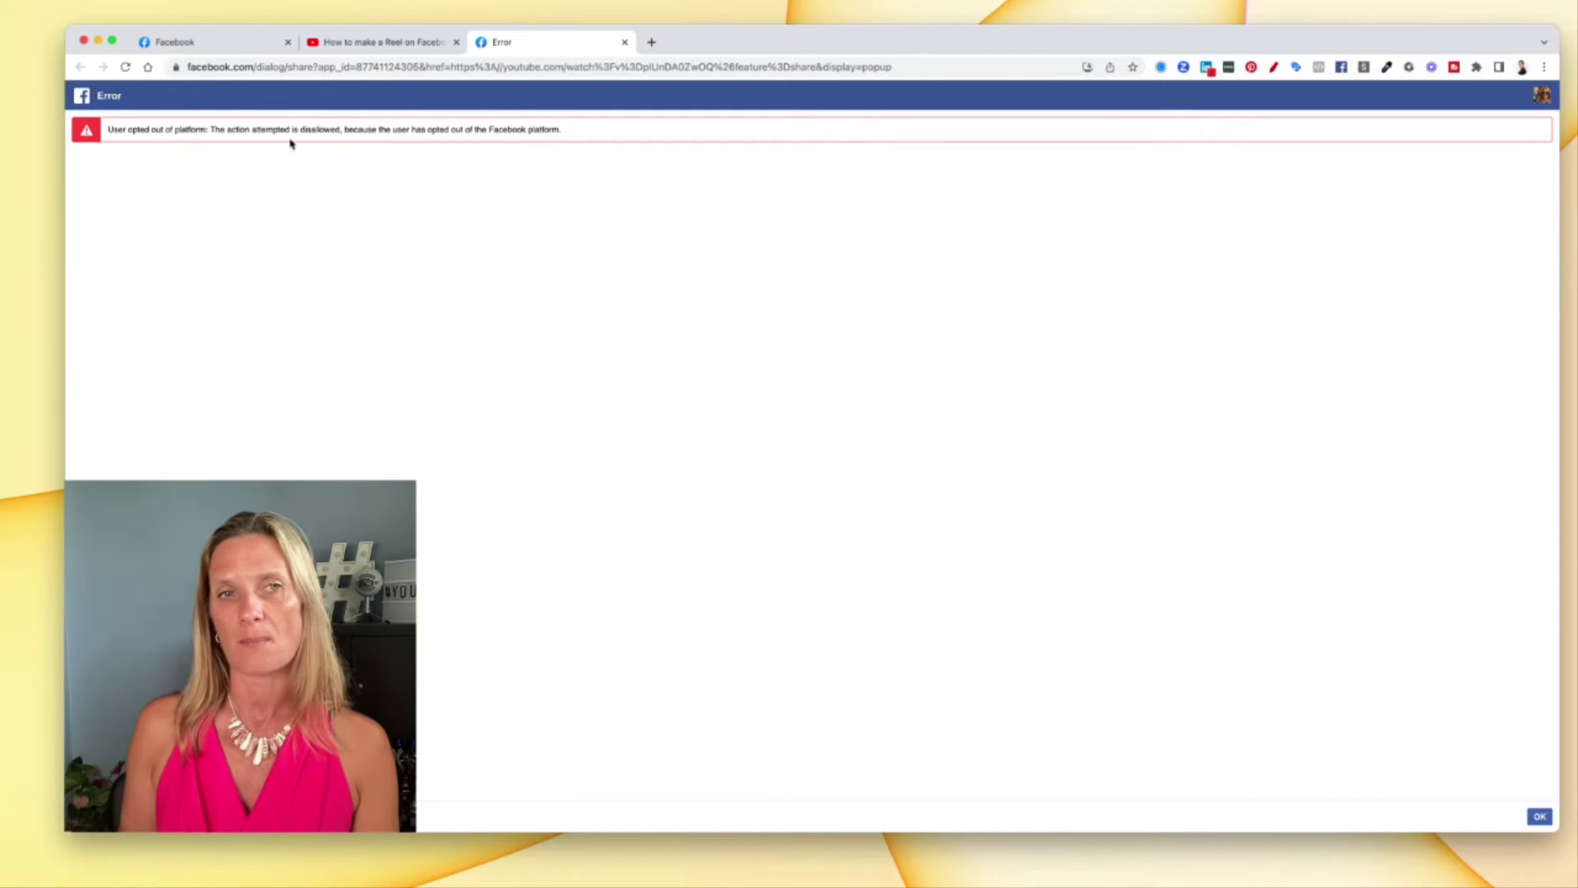
click(624, 42)
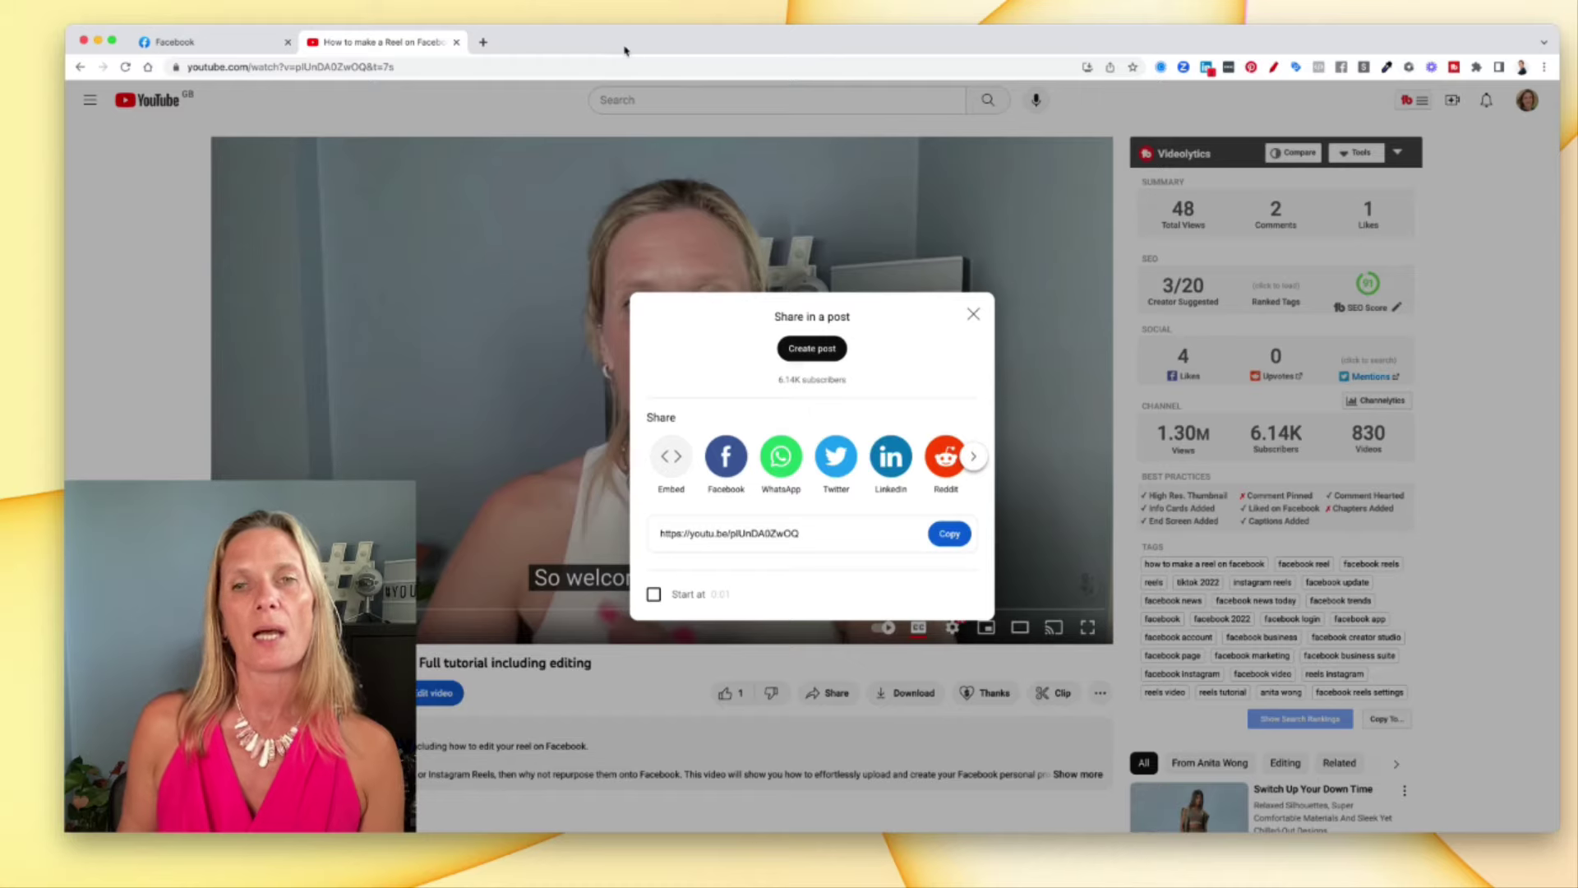
click(234, 53)
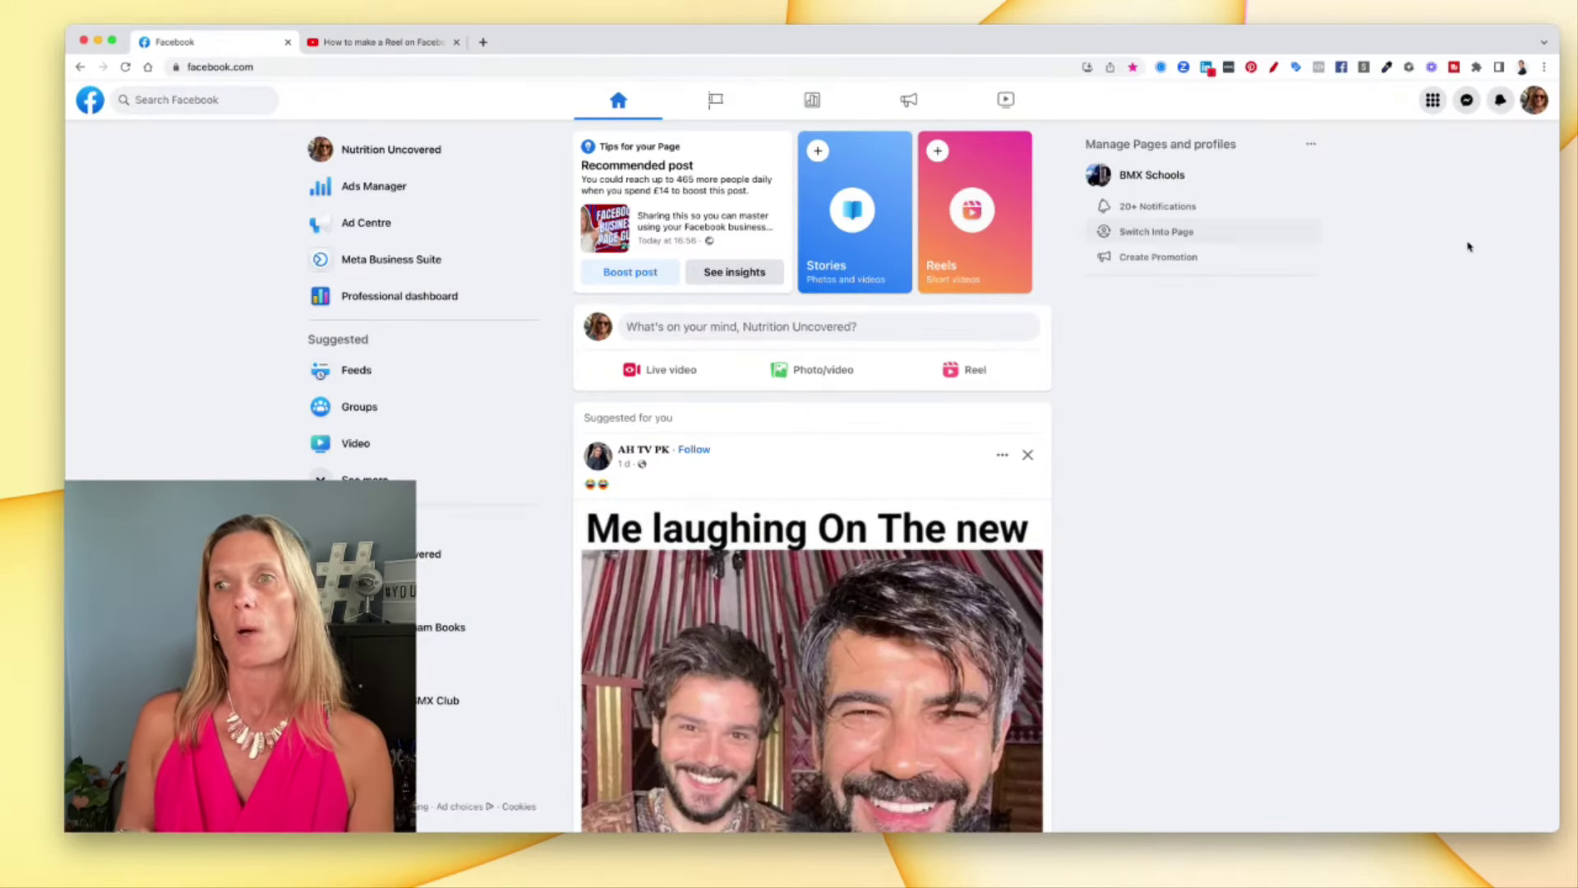
Step: Switch from the Nutrition Uncovered Page to the personal profile, view it, then return to YouTube
click(1534, 102)
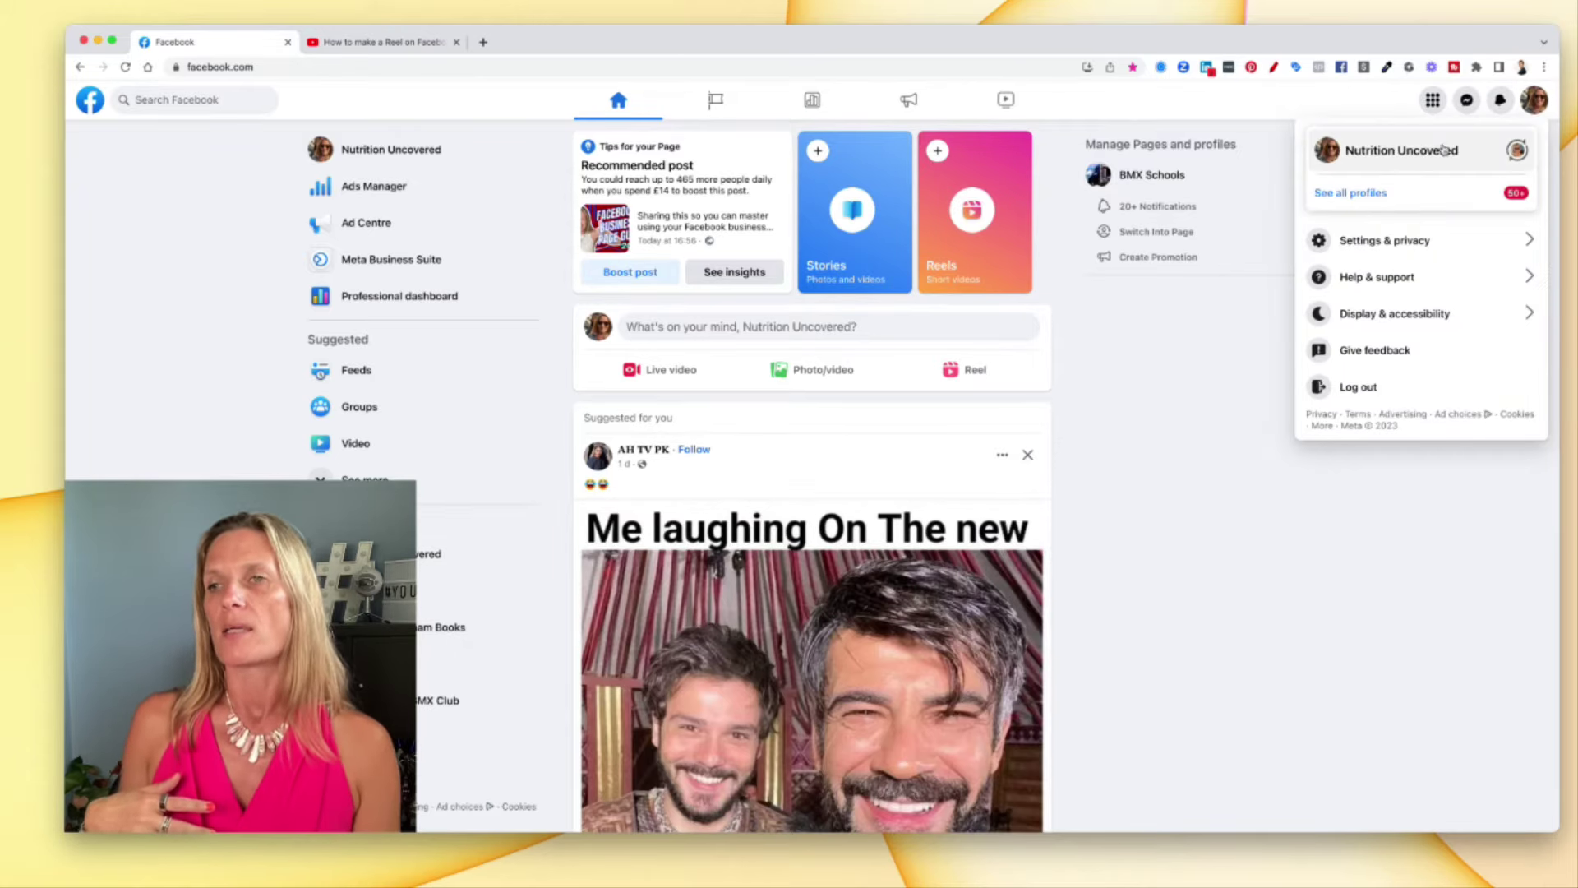
click(1380, 194)
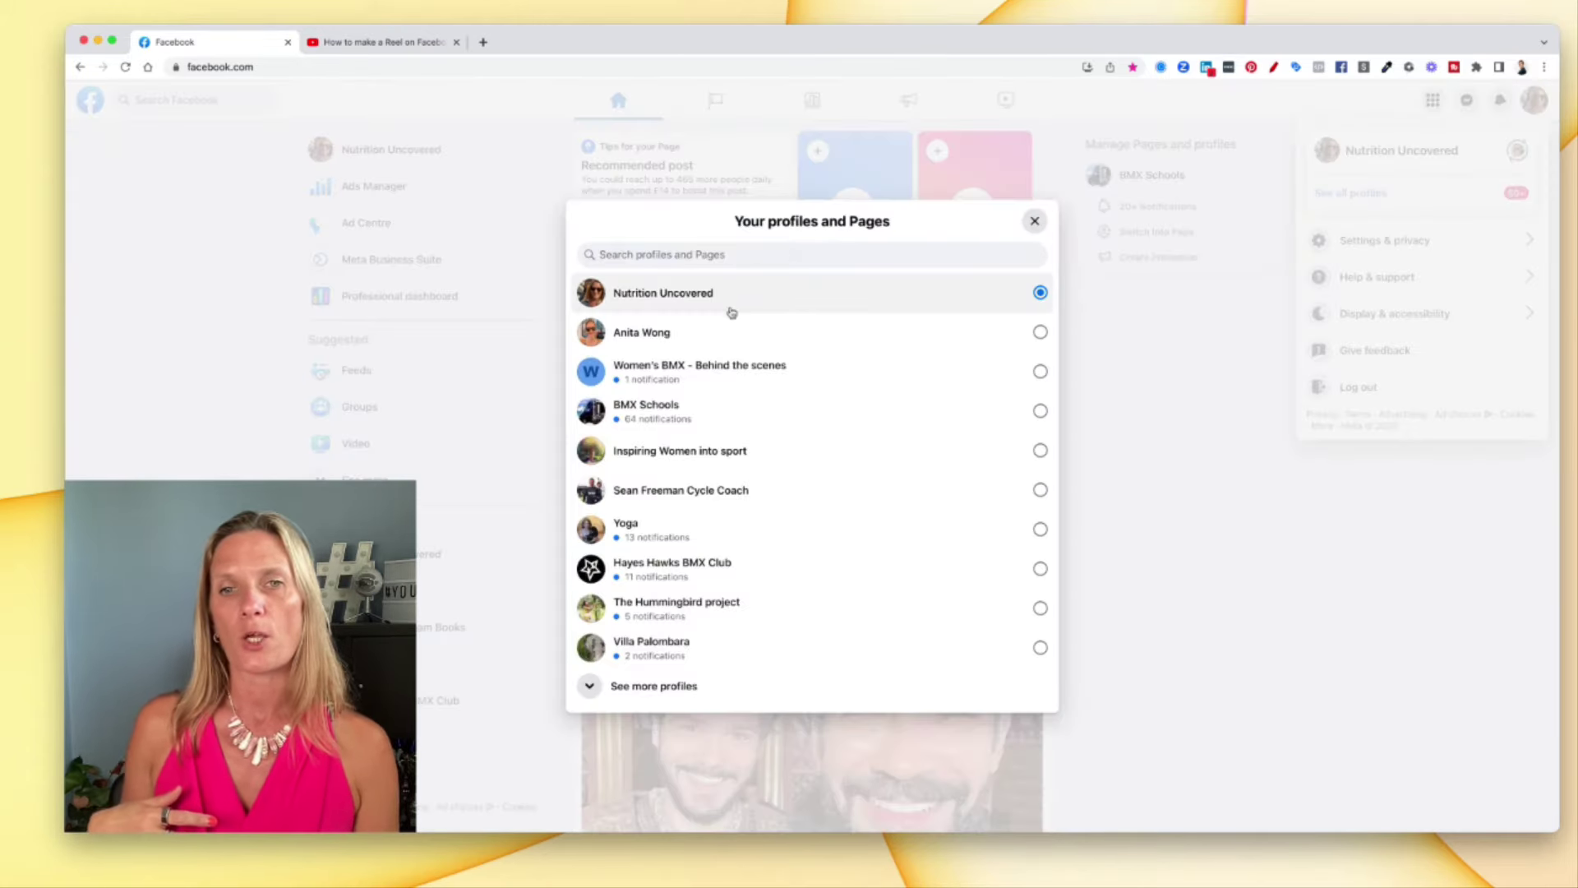
click(650, 334)
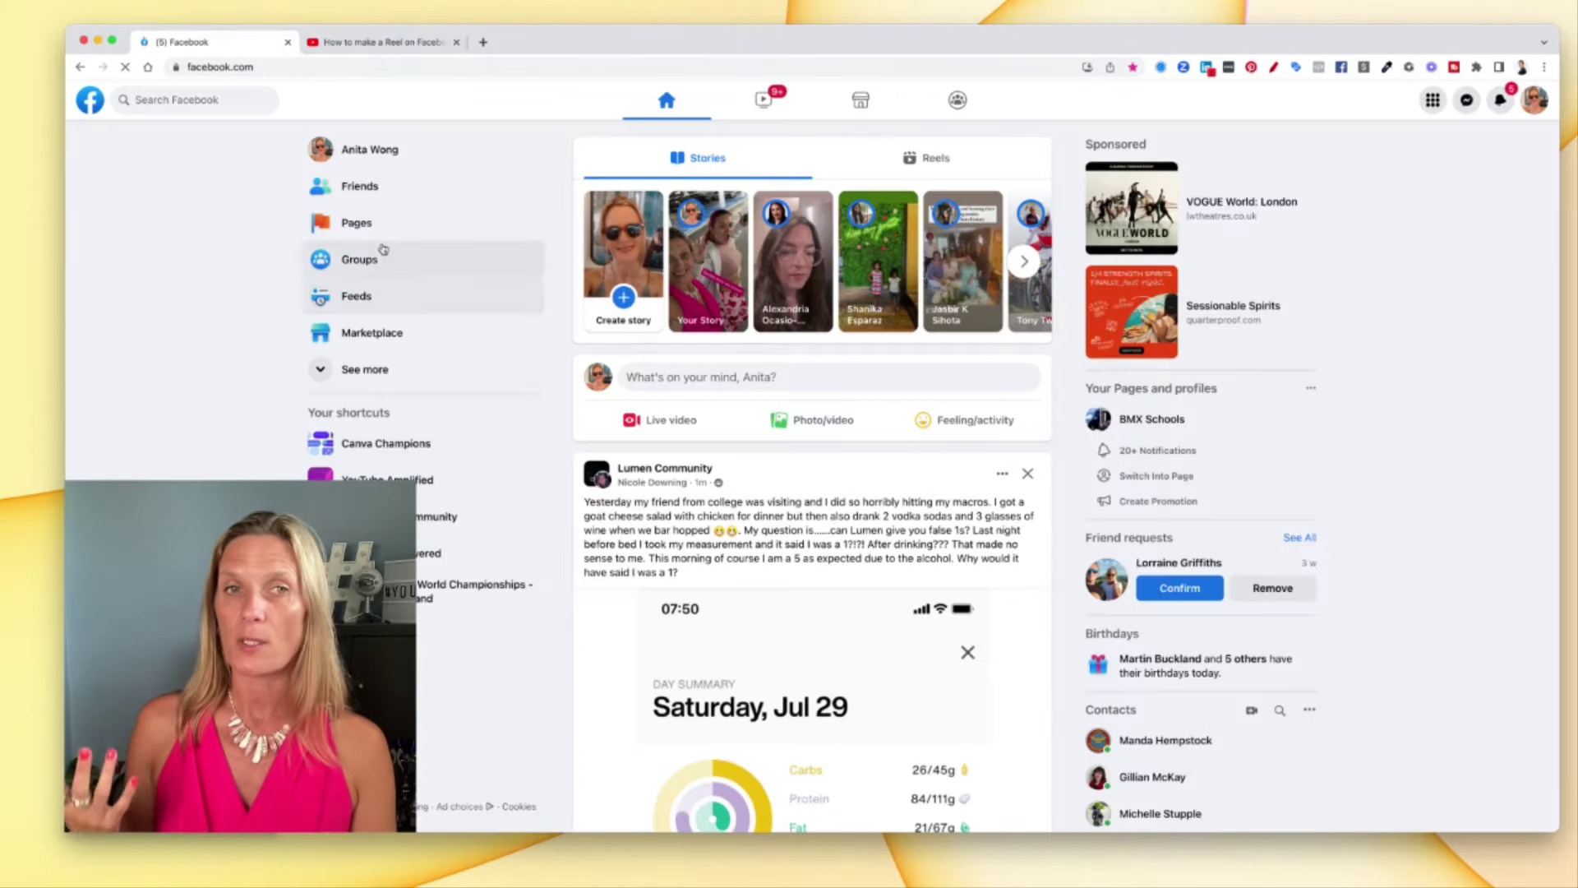
click(374, 156)
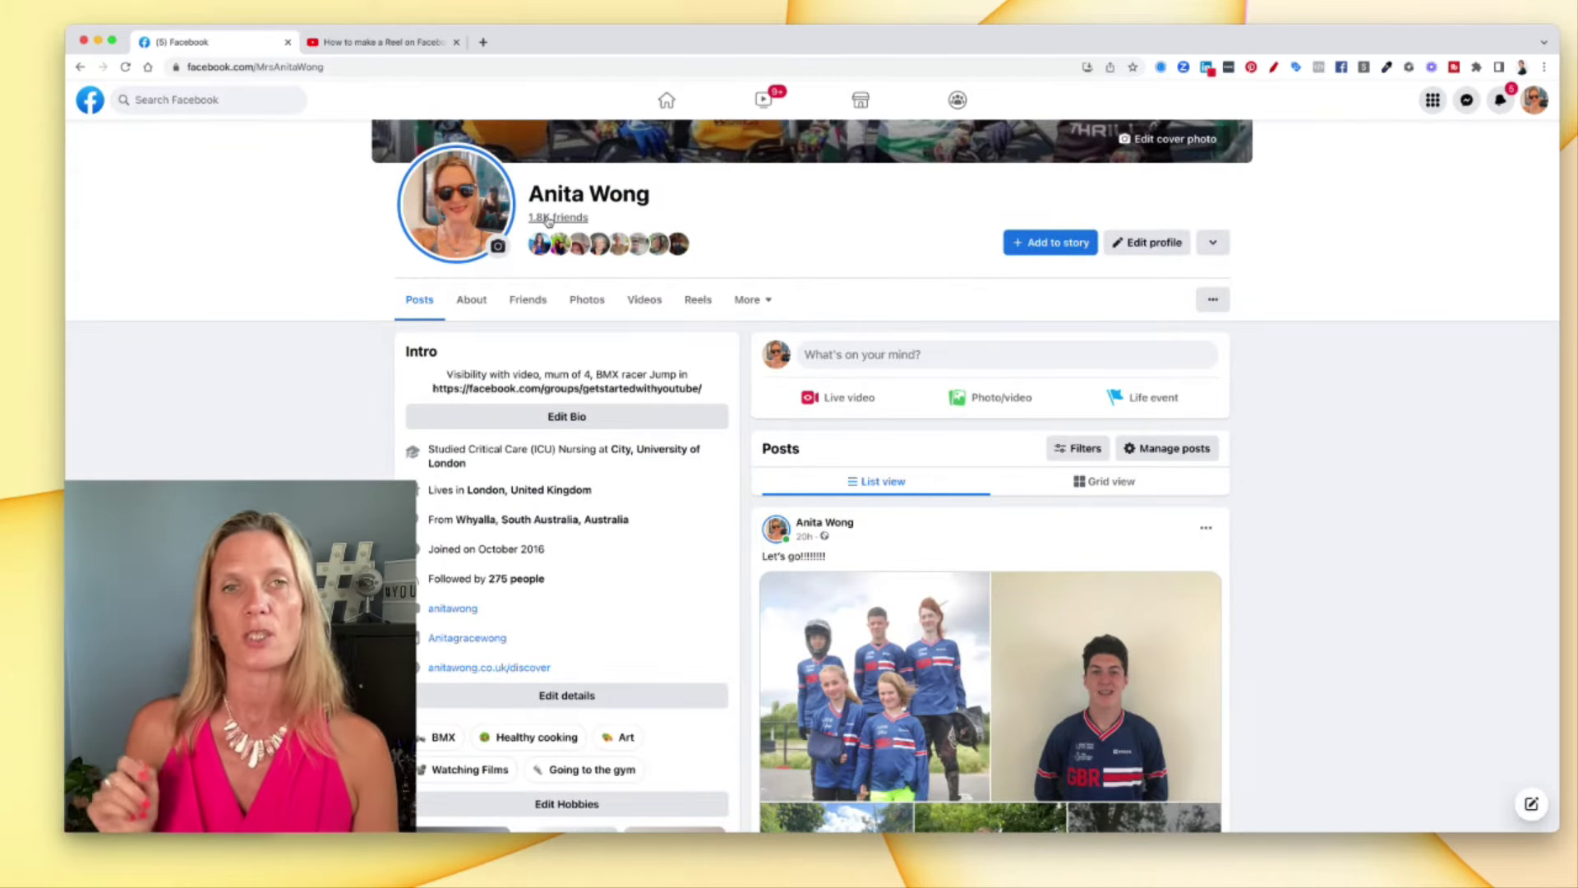
click(378, 42)
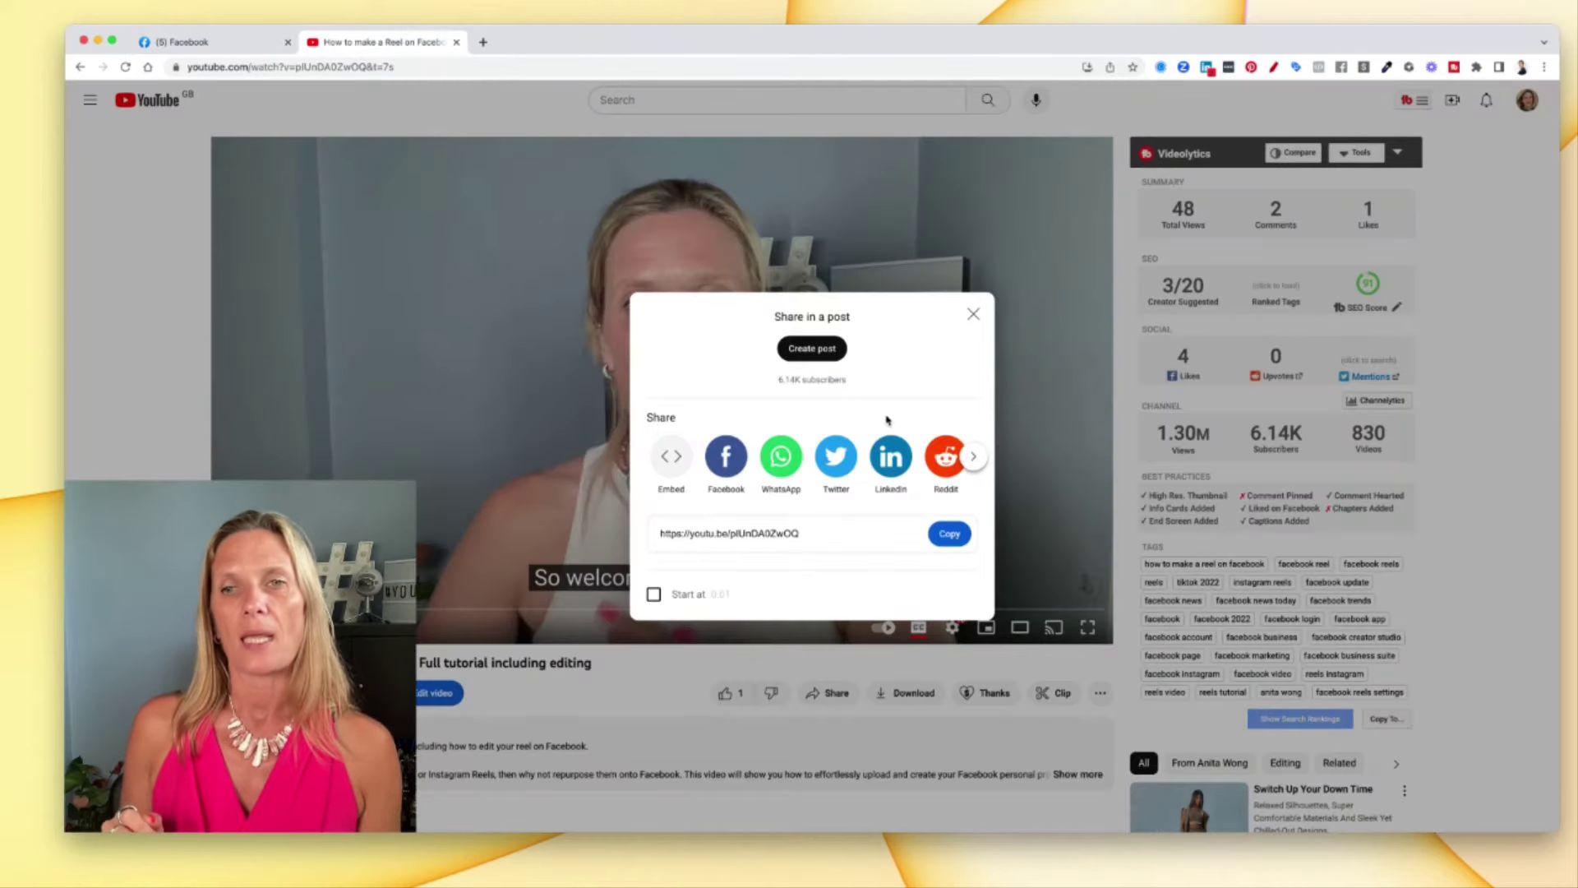
Step: Open the 'How to make a Reel on Facebook' video from the channel and share it to Facebook
click(974, 312)
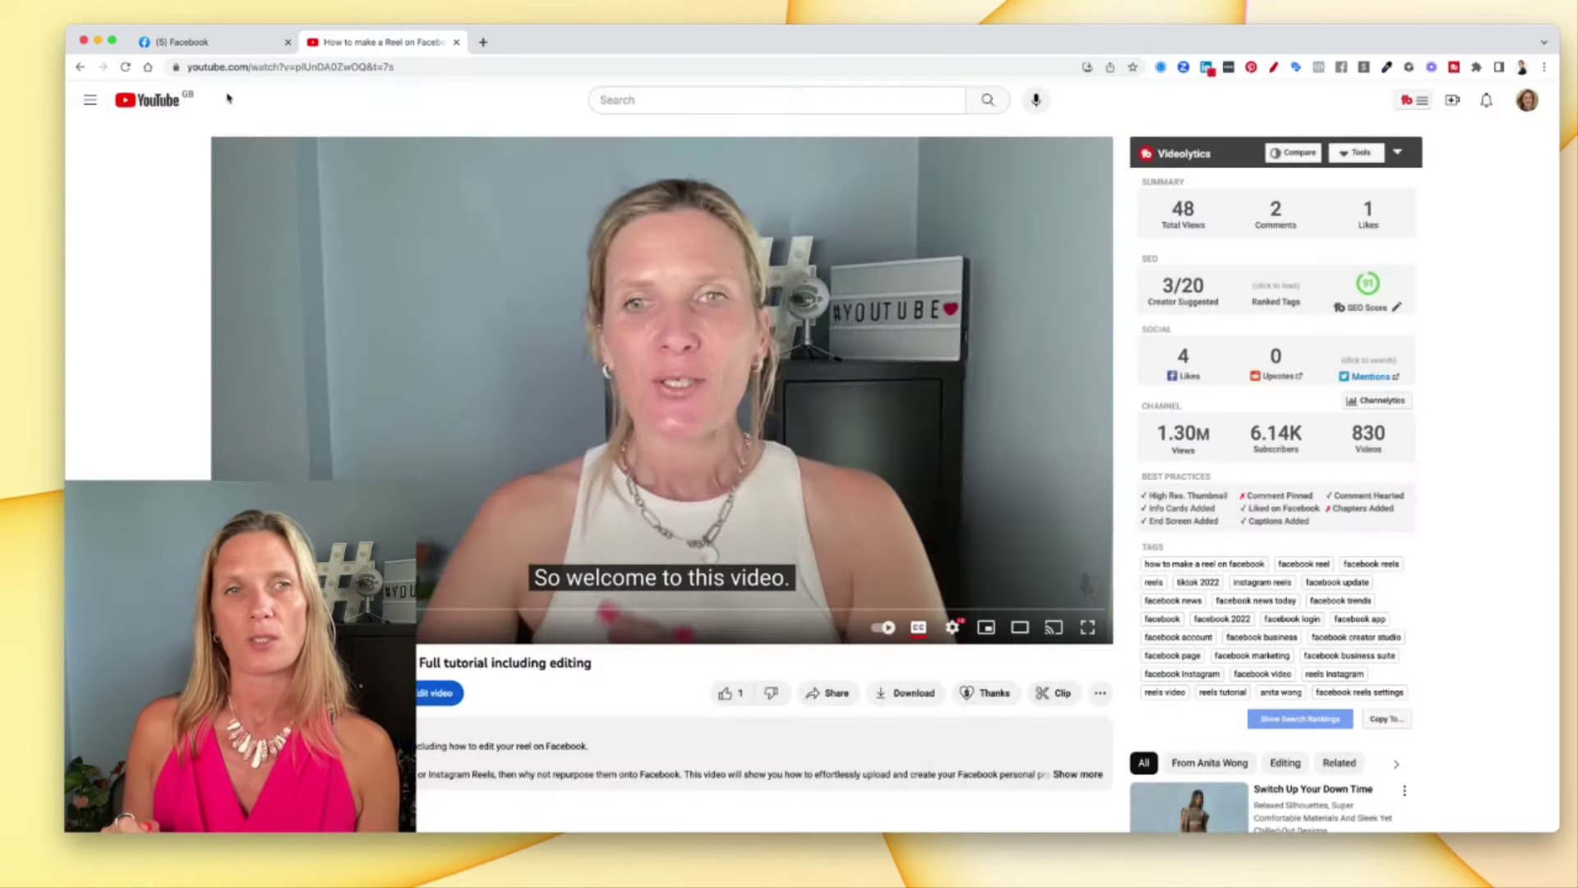
click(80, 68)
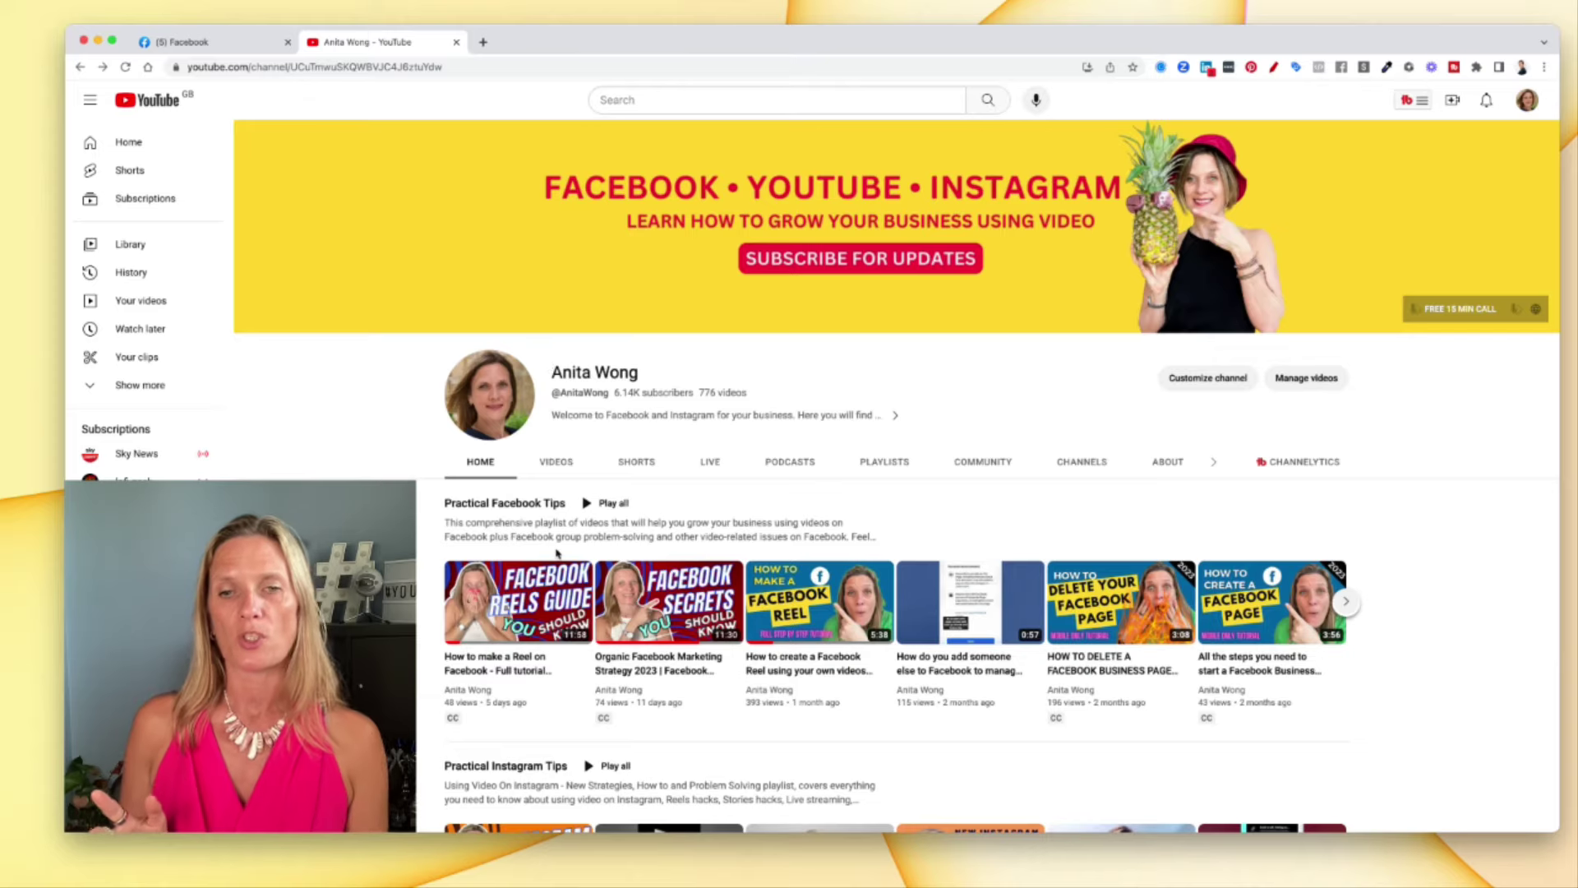
click(504, 668)
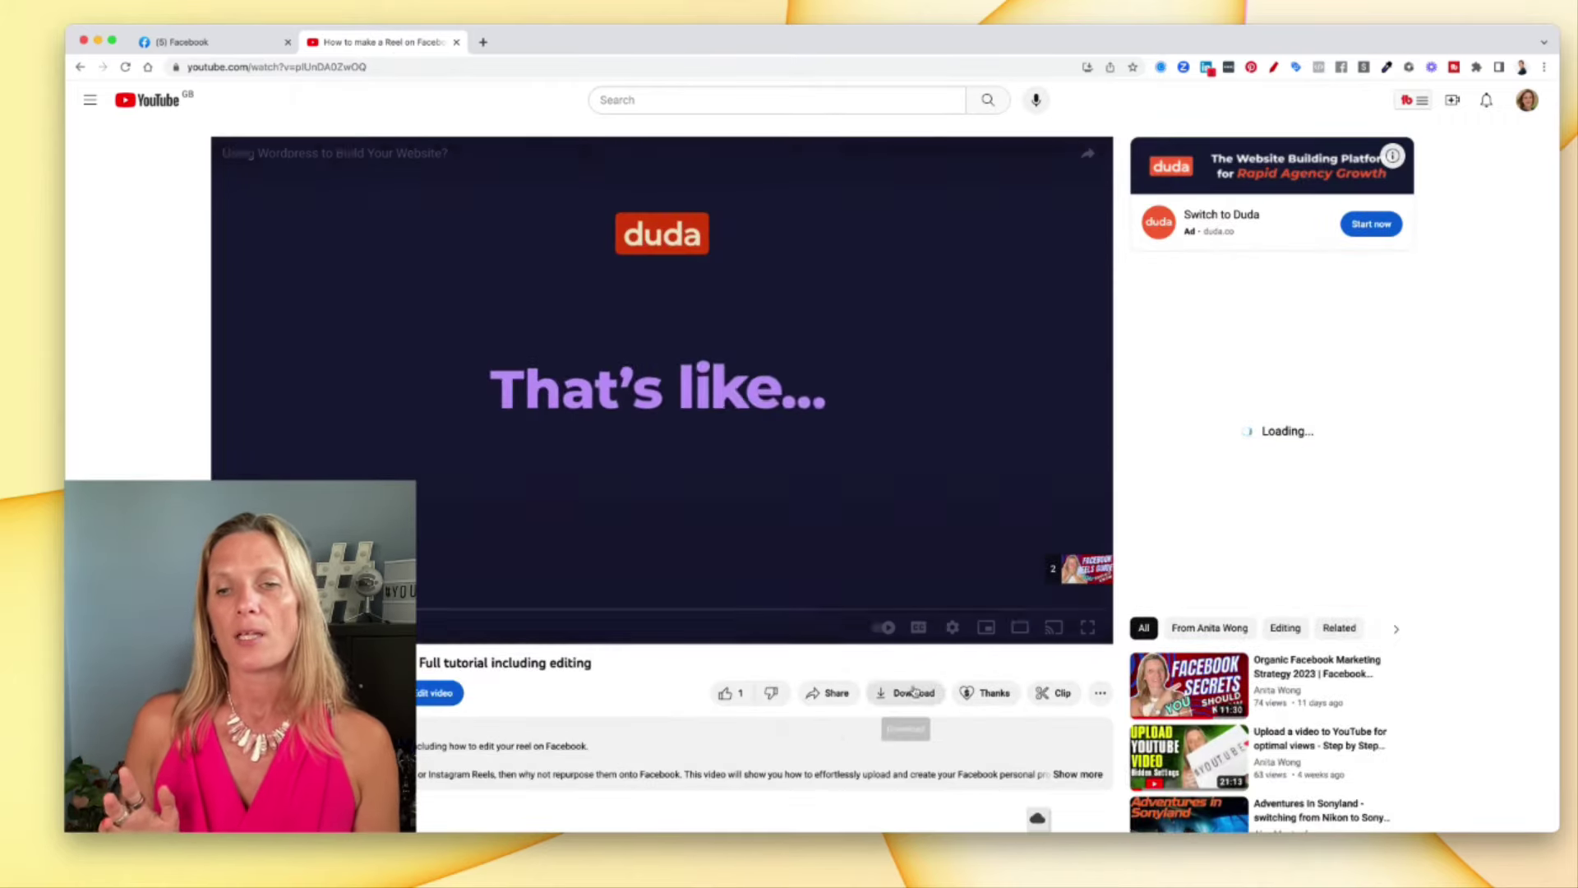
click(829, 695)
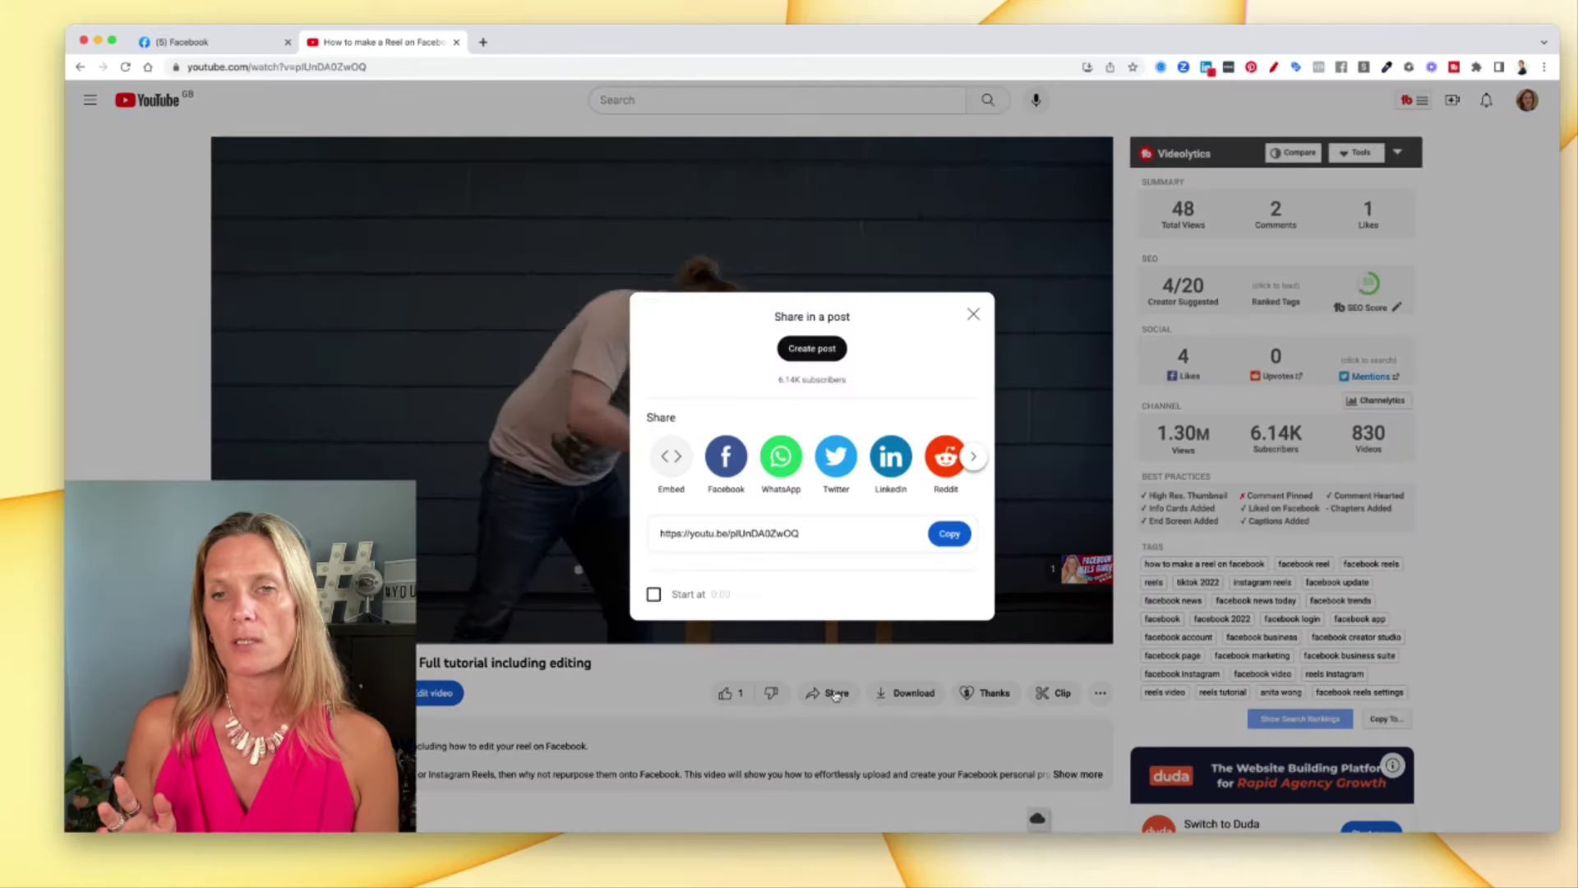
click(722, 466)
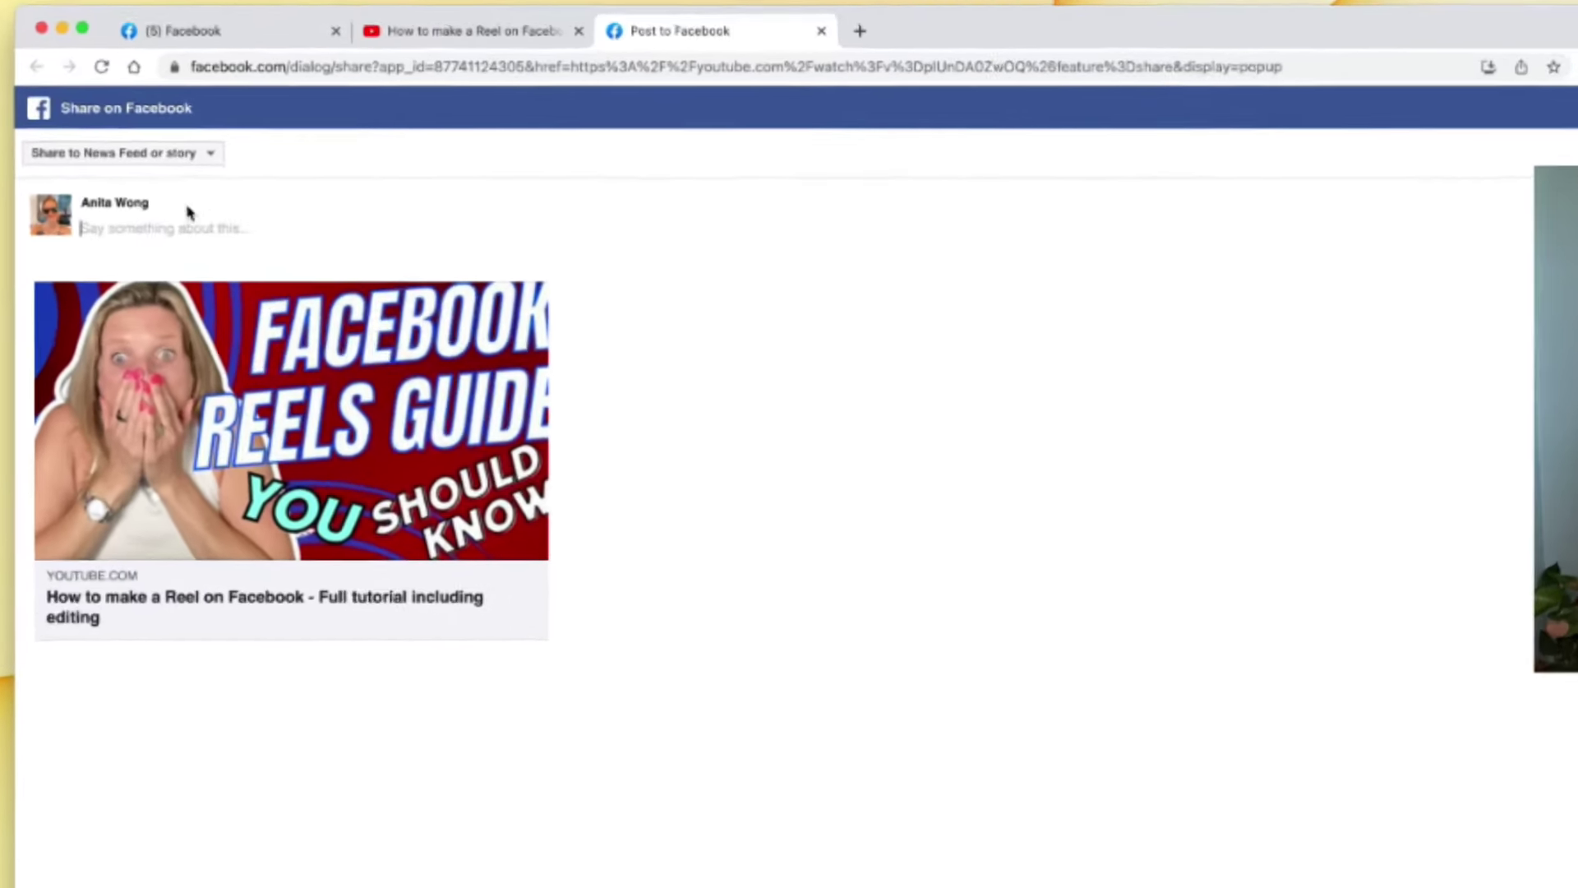
Step: Post the link to the Nutrition Uncovered Page captioned 'This video will show you how to create Reels for your Facebook'
click(227, 161)
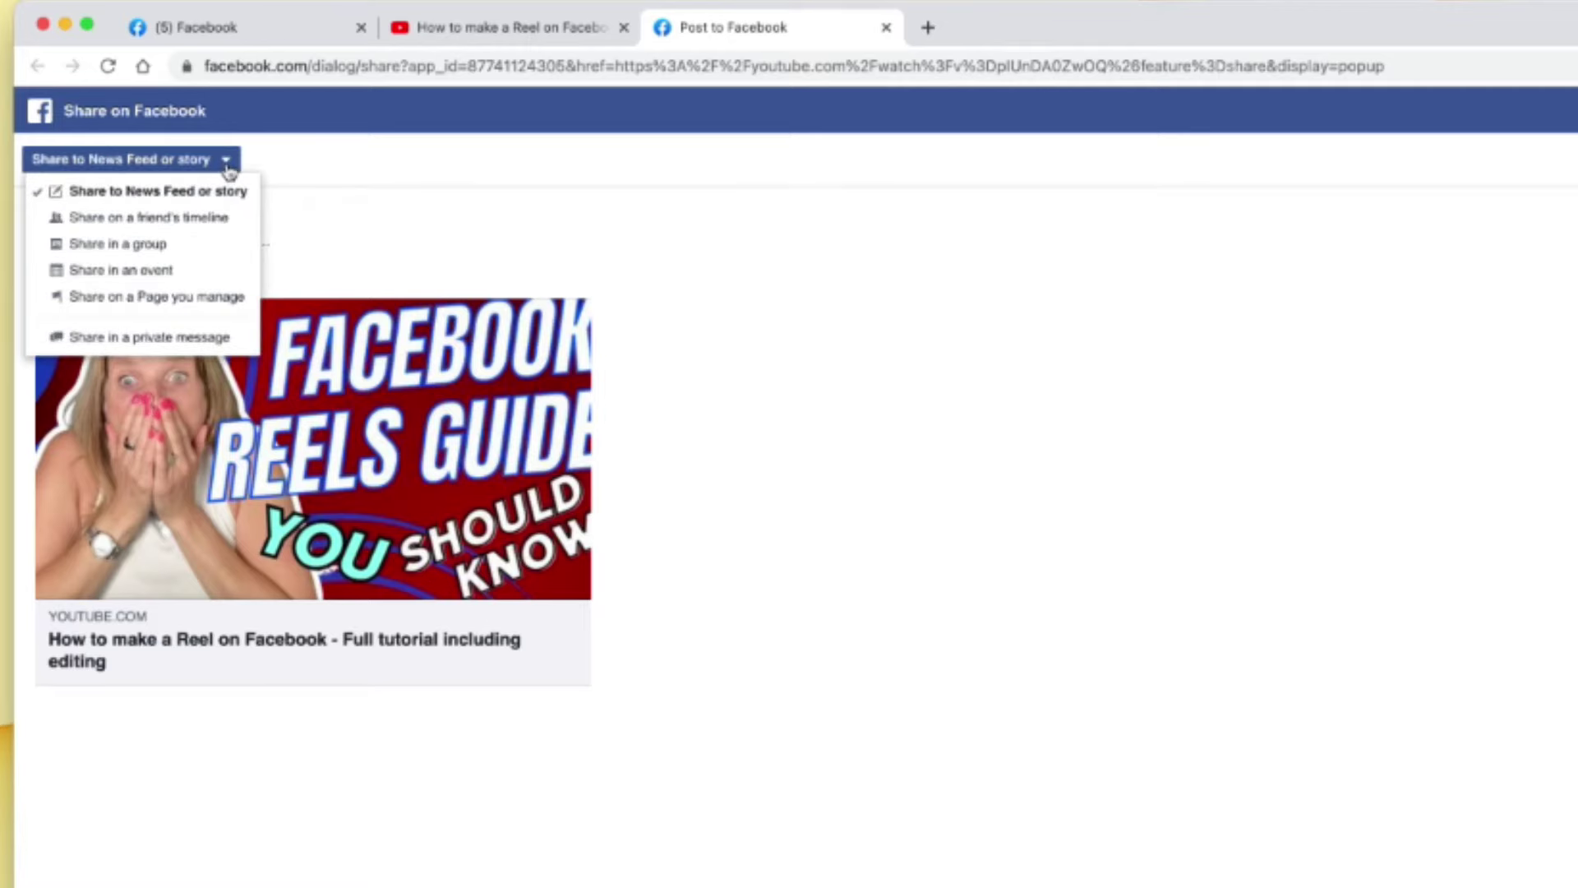
click(202, 297)
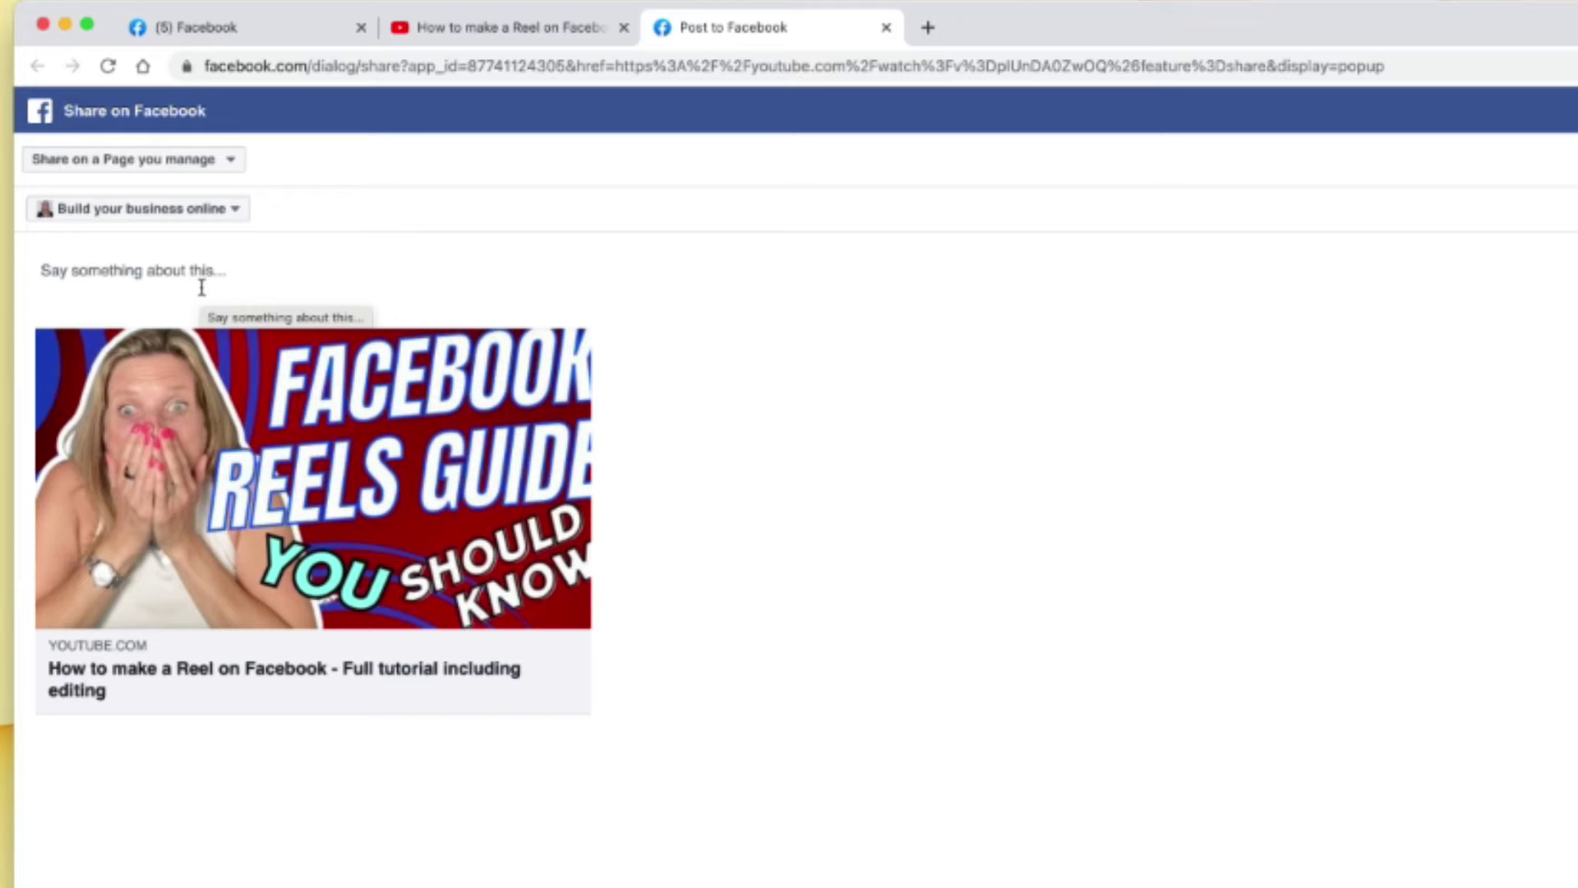
click(206, 210)
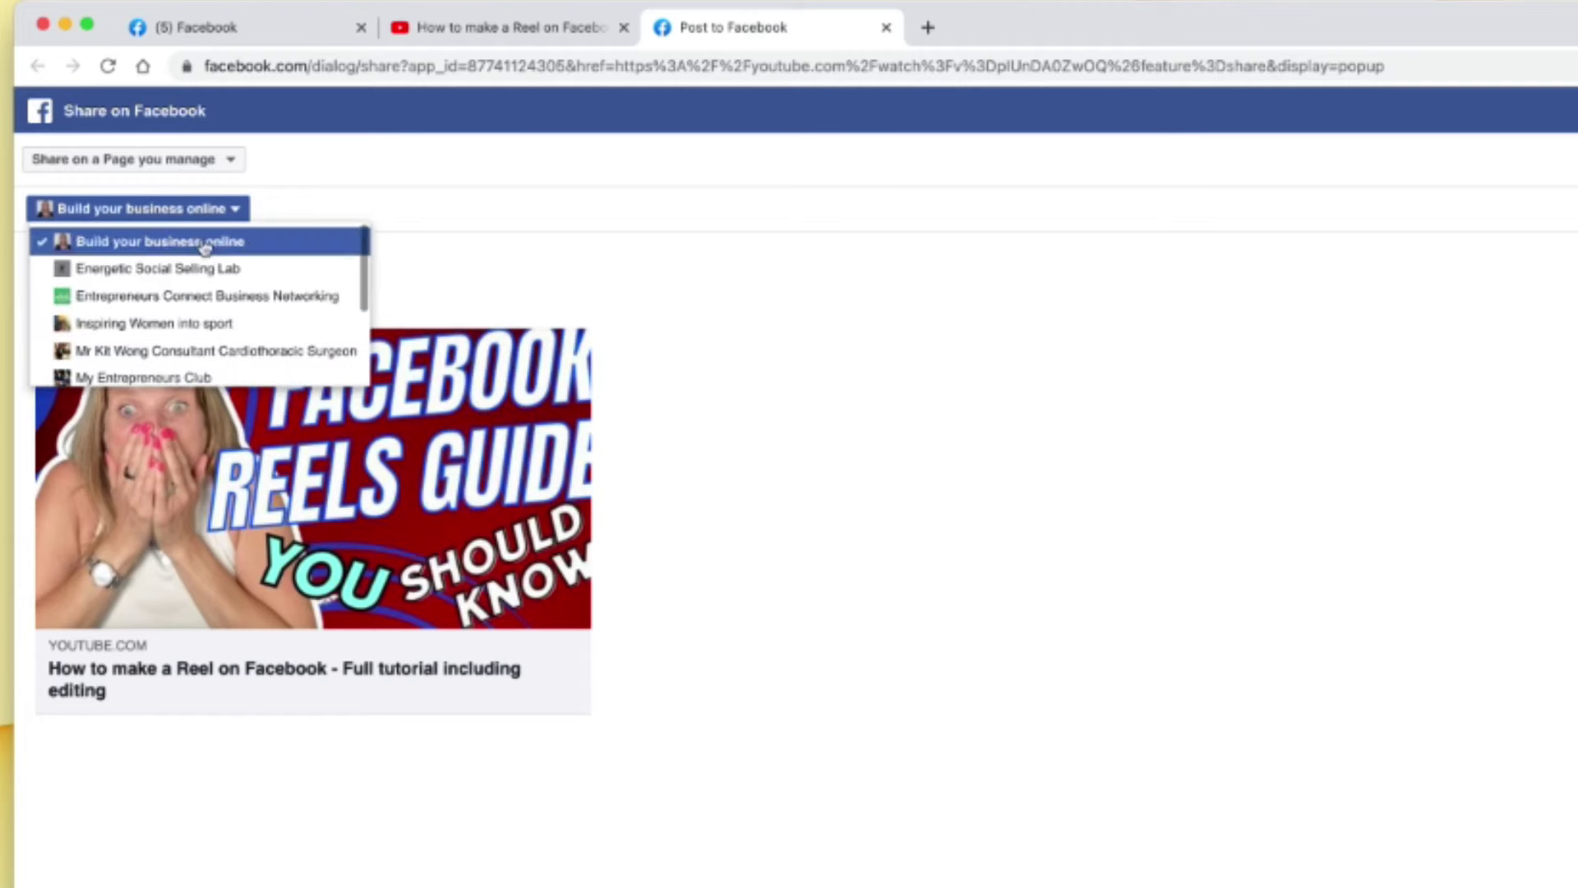
scroll(210, 295, down, 2)
scroll(209, 298, down, 1)
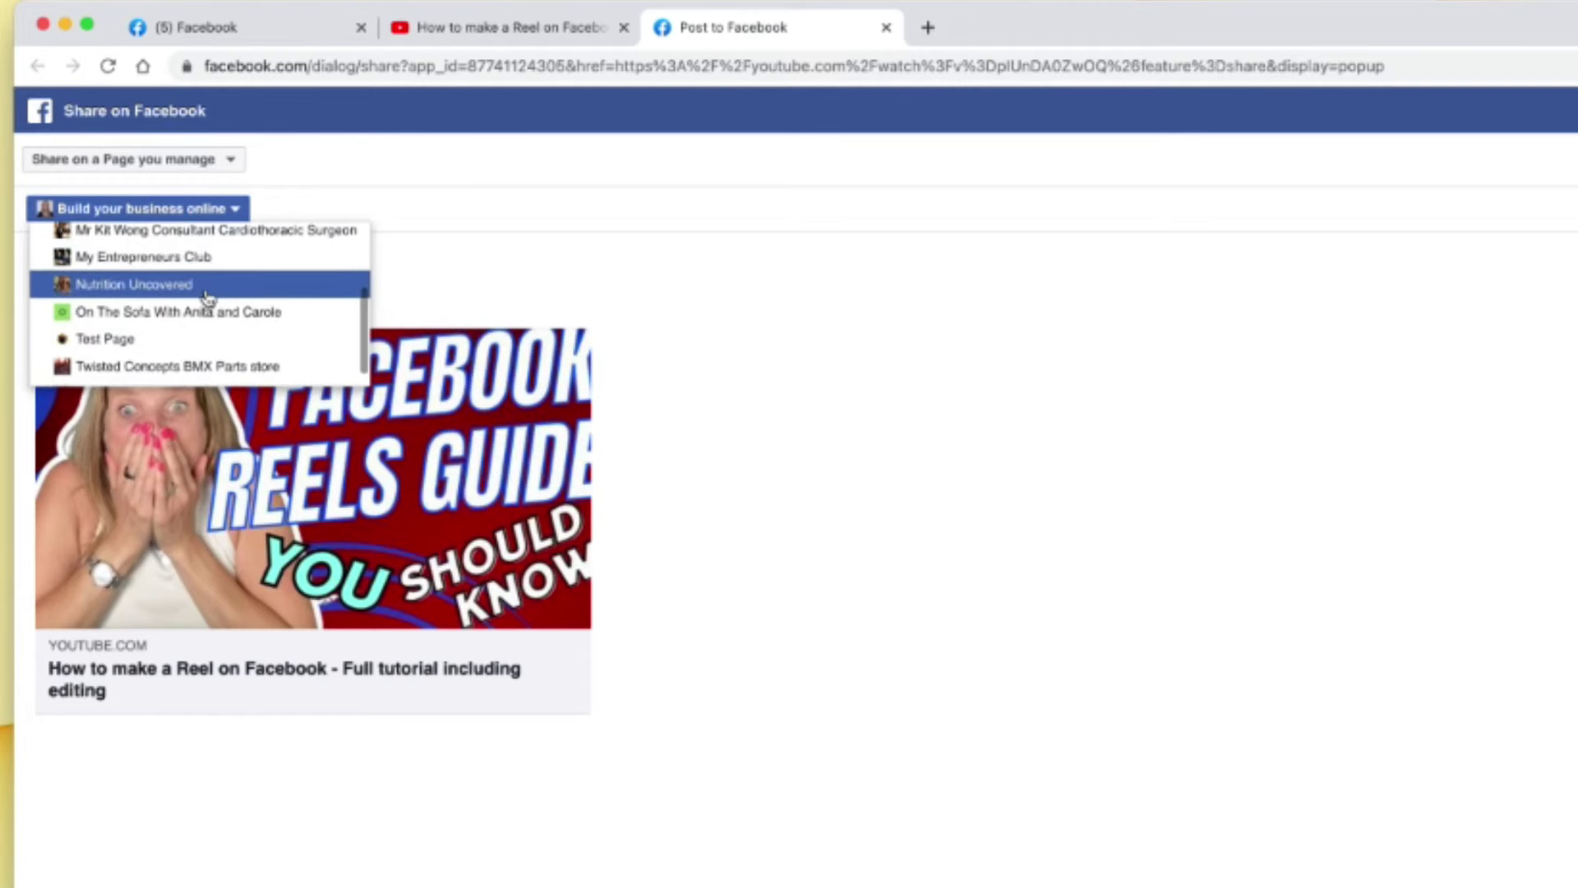
click(162, 289)
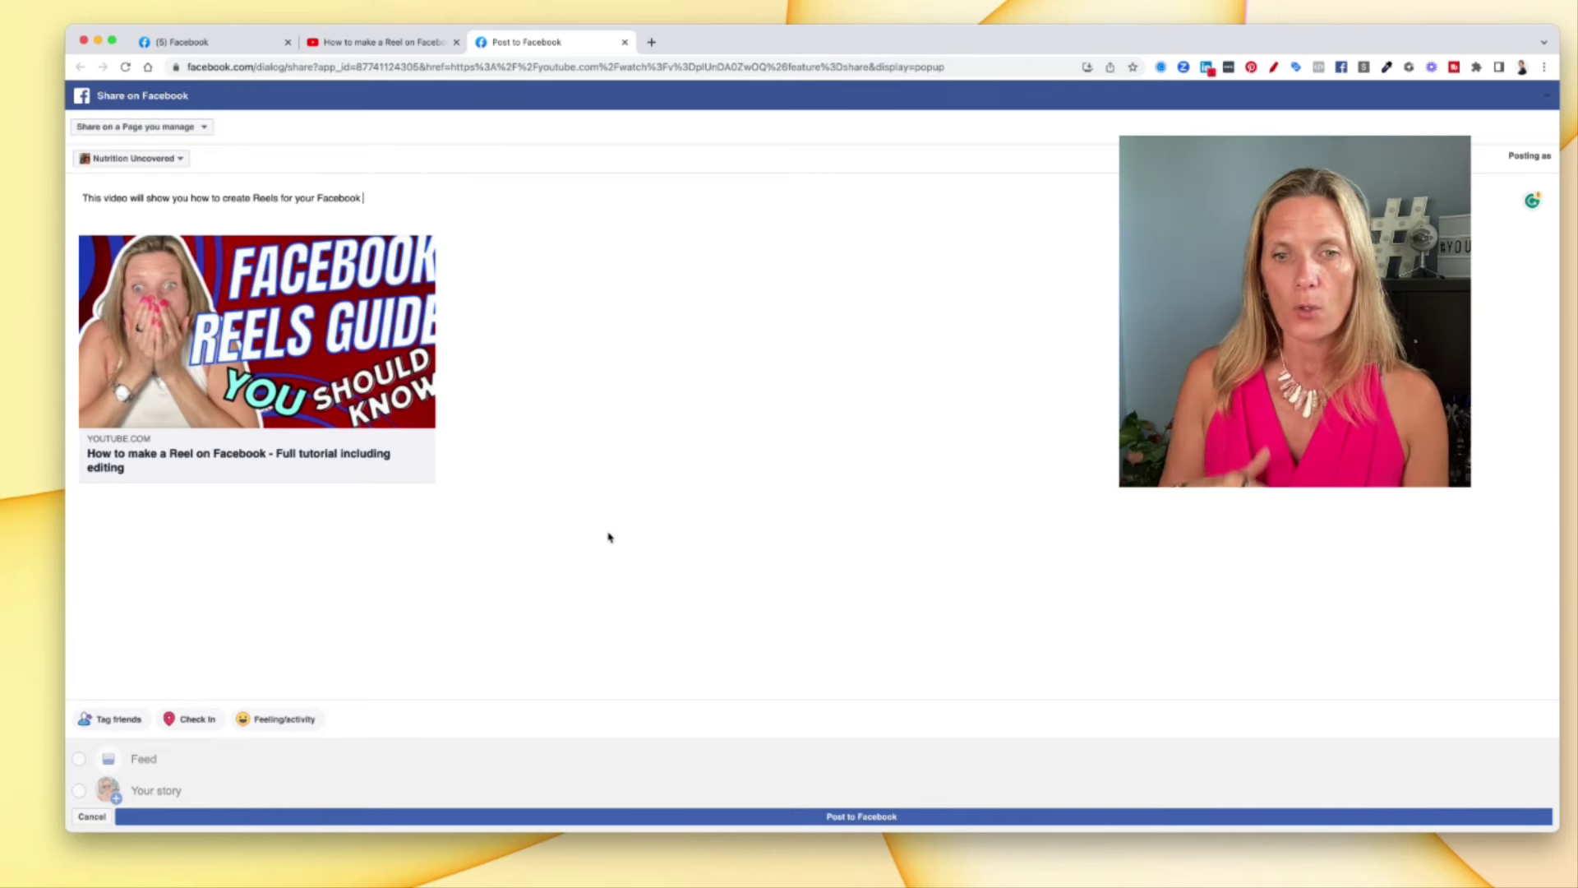
click(844, 816)
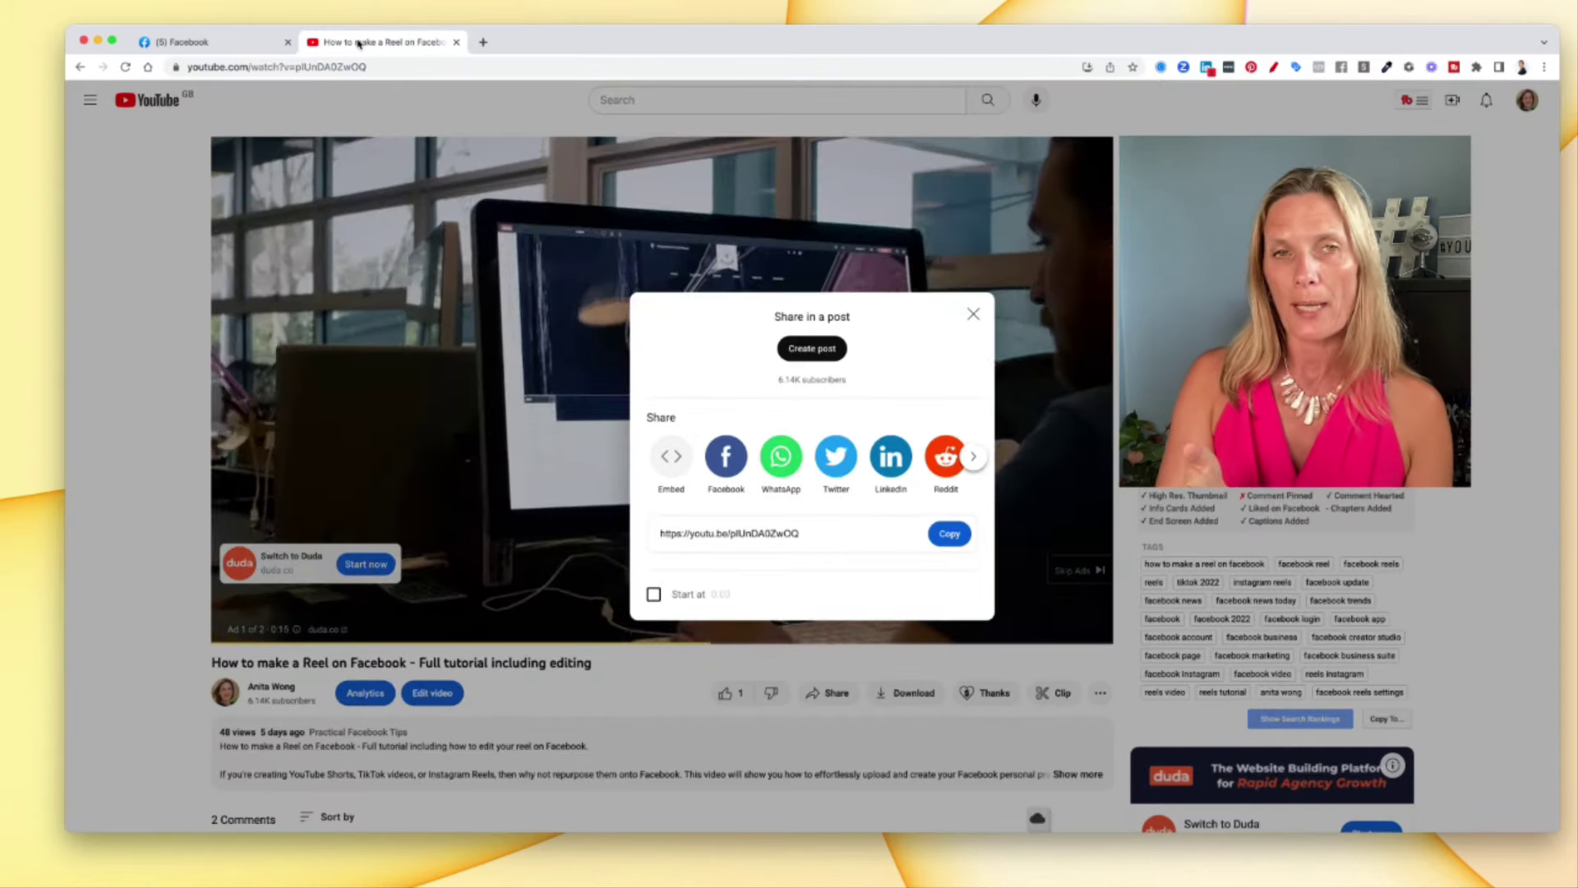
Step: In the Facebook tab, open Nutrition Uncovered from Home's Pages list and scroll to its newest post
click(220, 53)
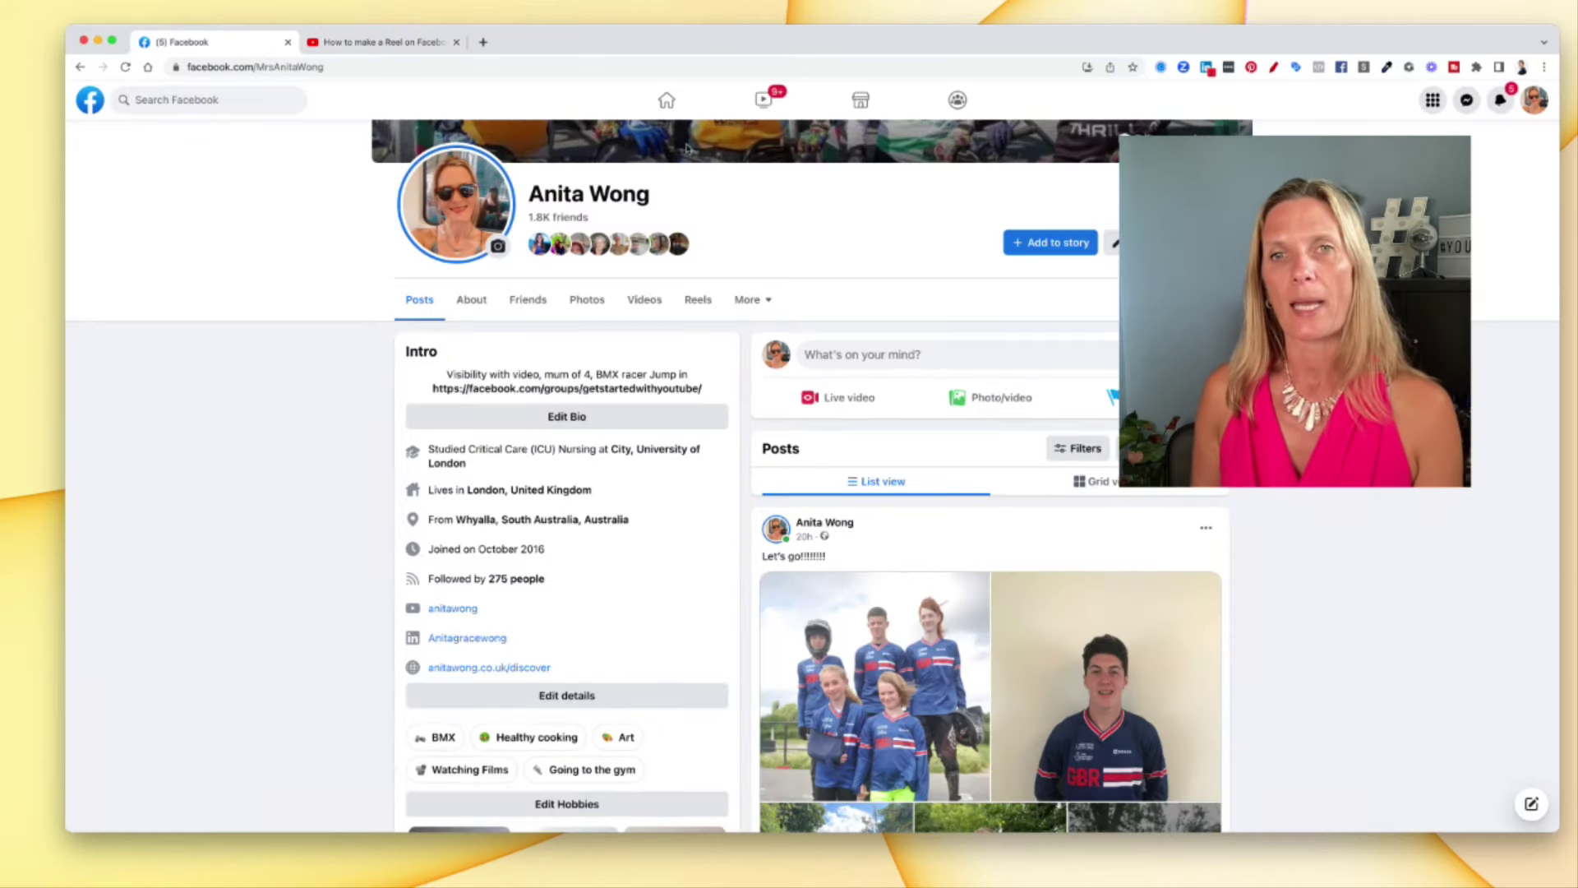
click(667, 99)
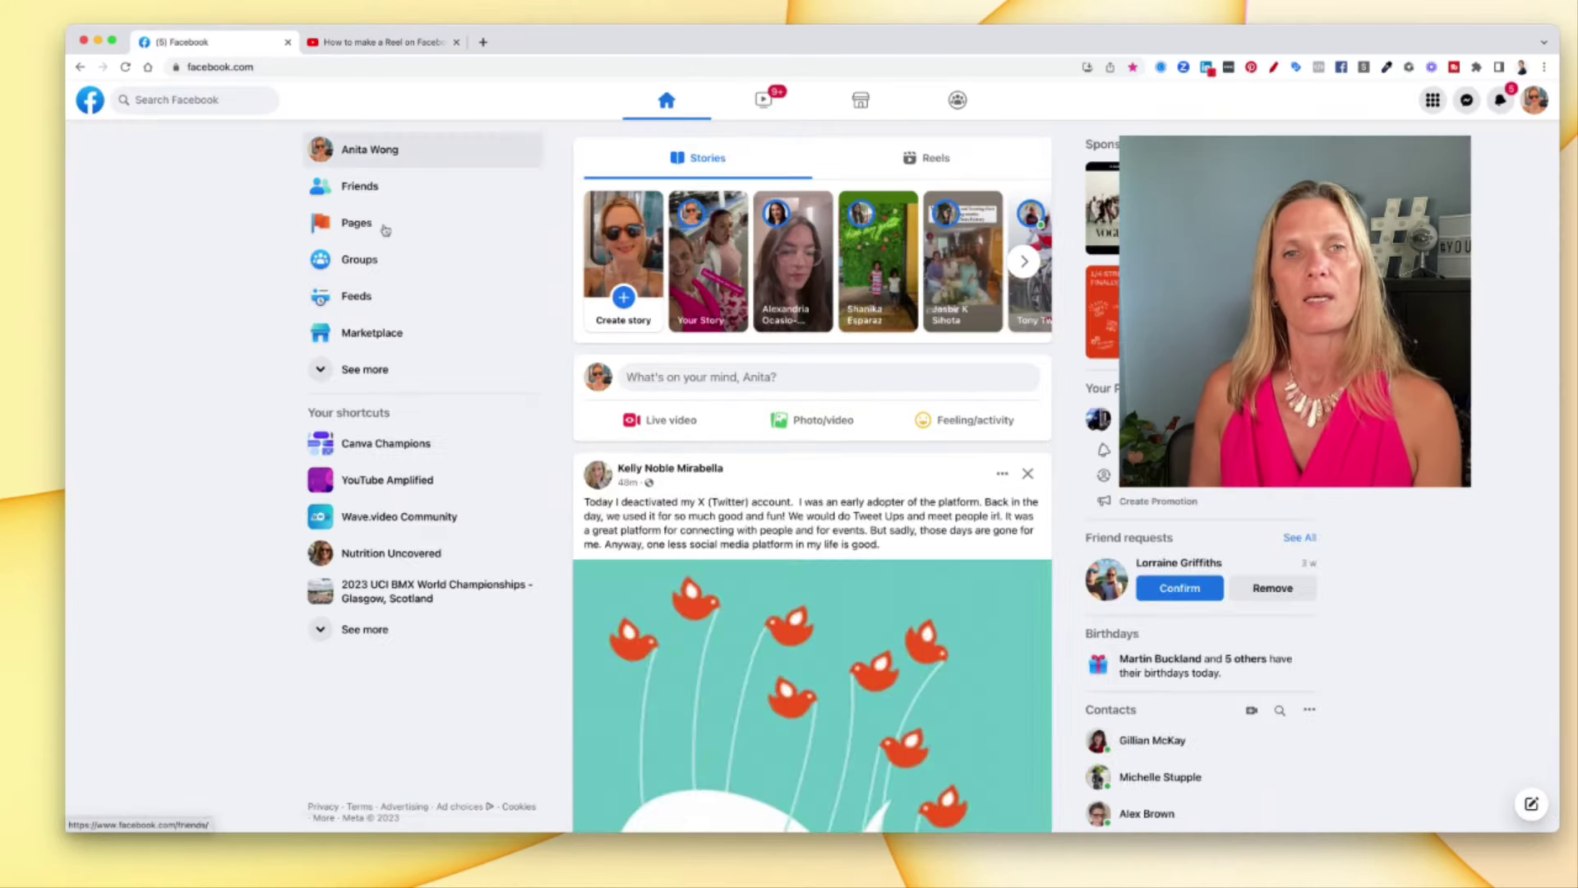
click(358, 231)
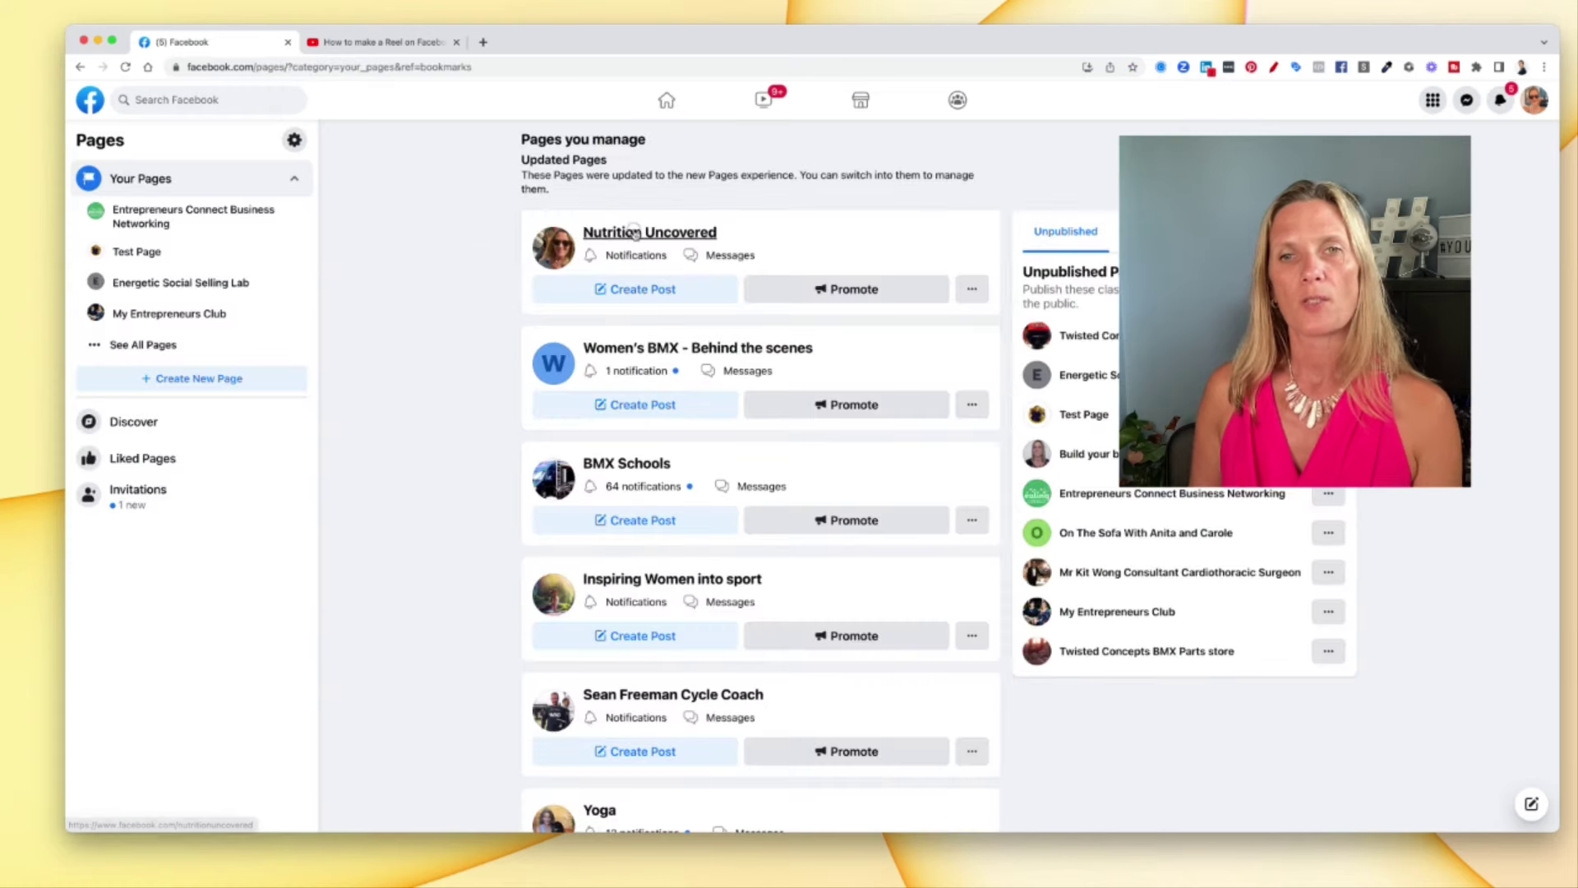
click(634, 233)
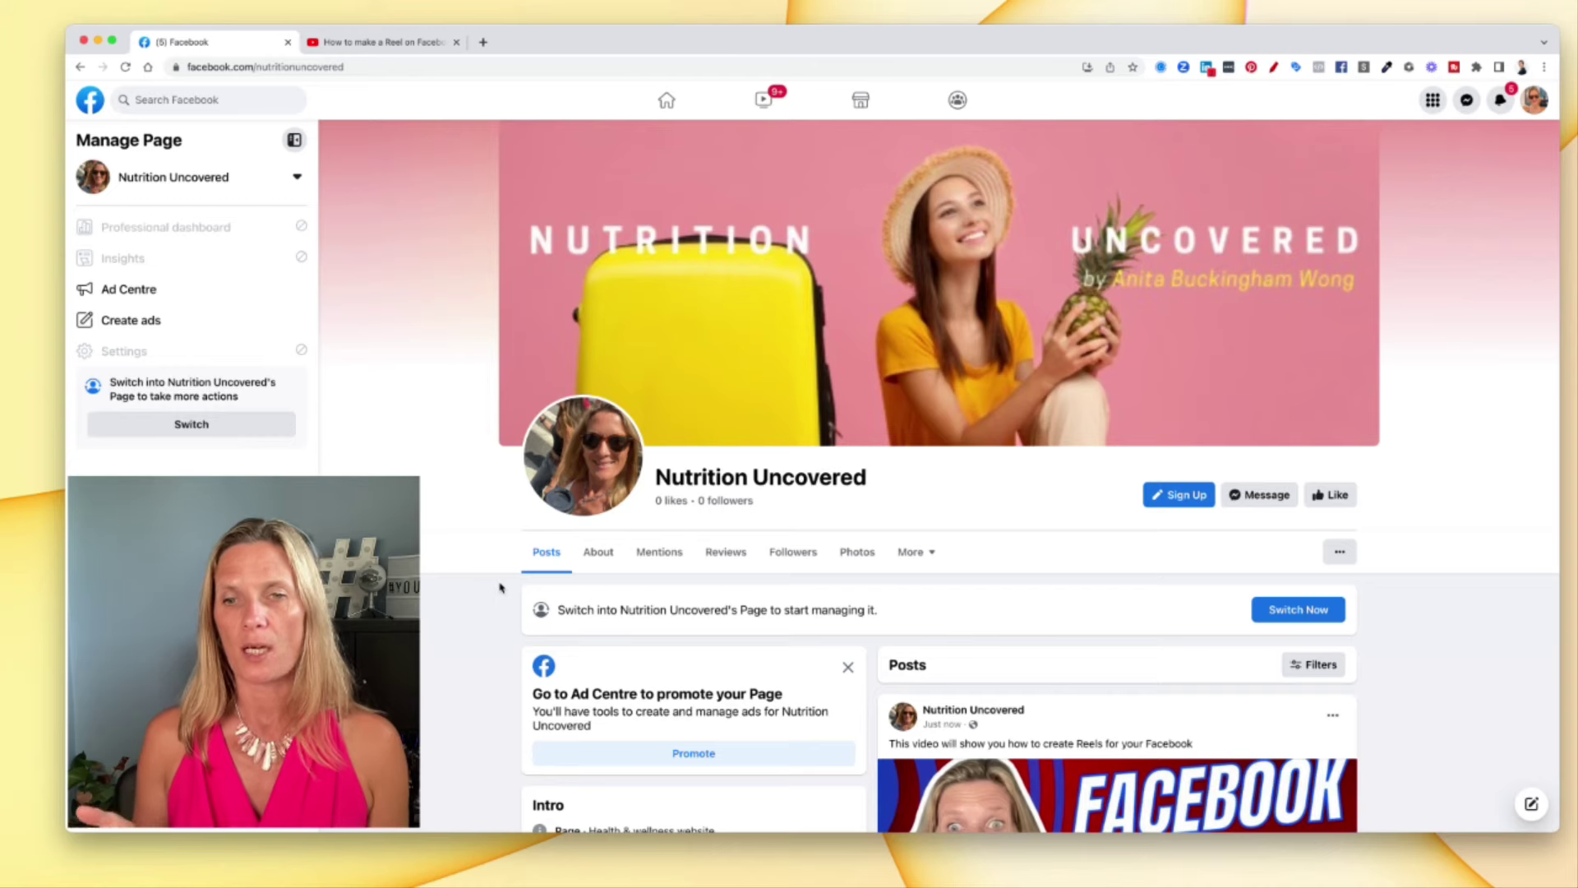
scroll(500, 587, down, 5)
scroll(500, 586, down, 1)
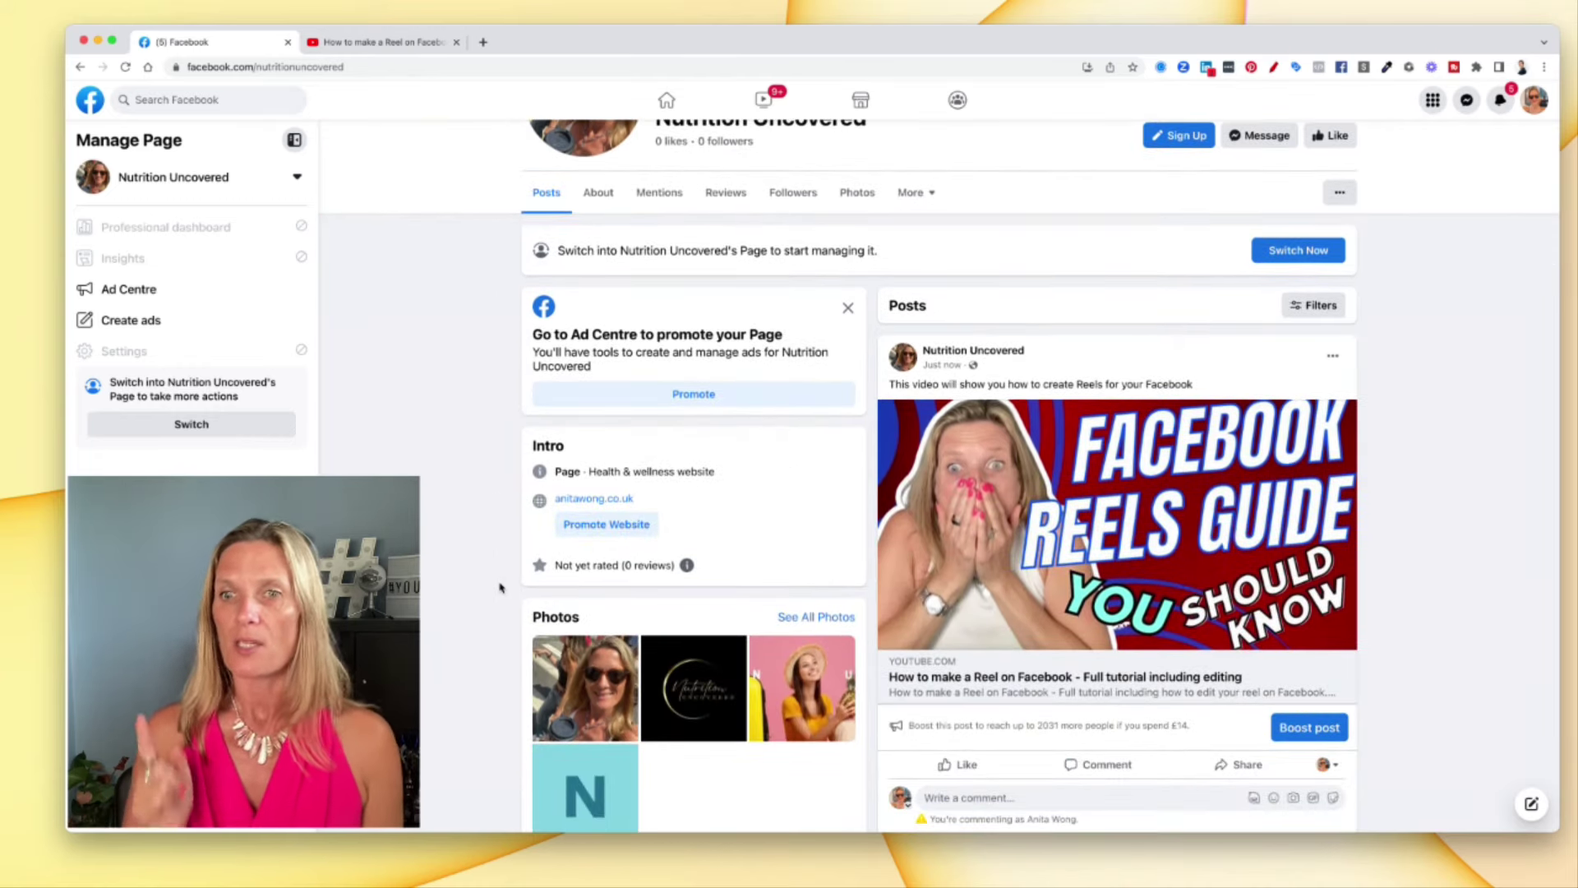